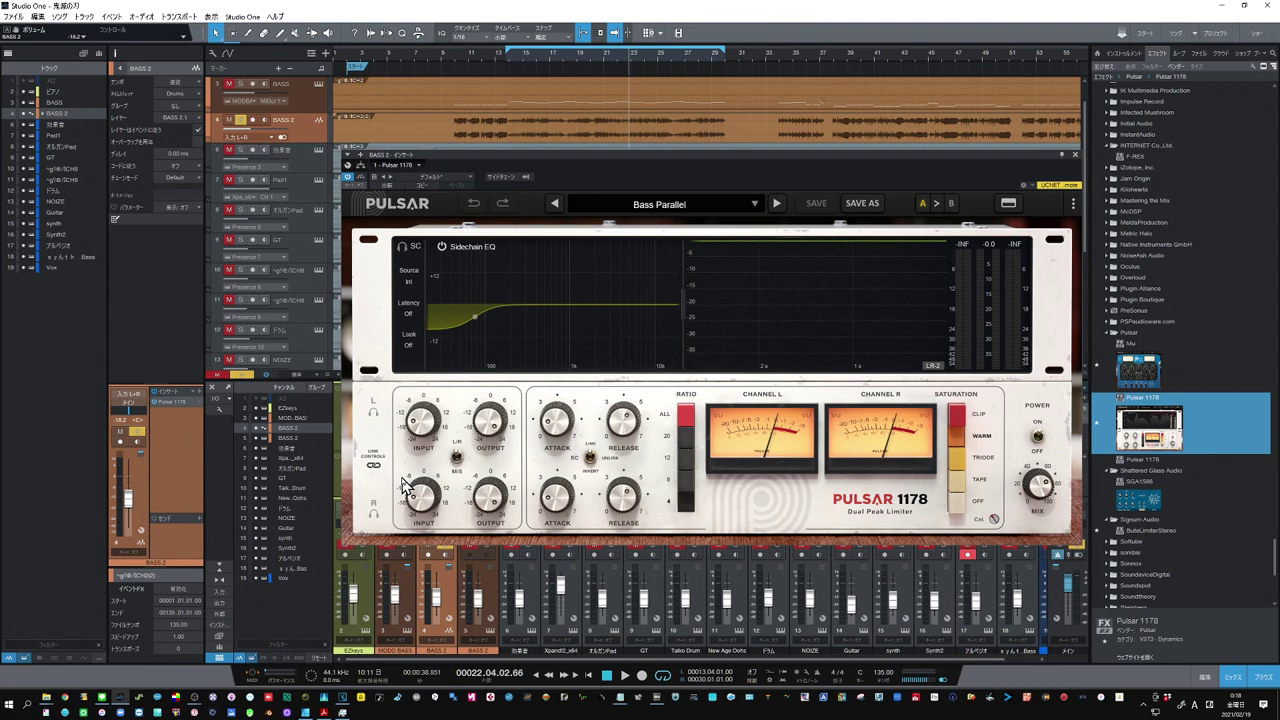
- View the Pulsar 1178 inserts of the BASS and BASS 2 tracks and play BASS 2 from the loop start in bar 13
left_click(313, 97)
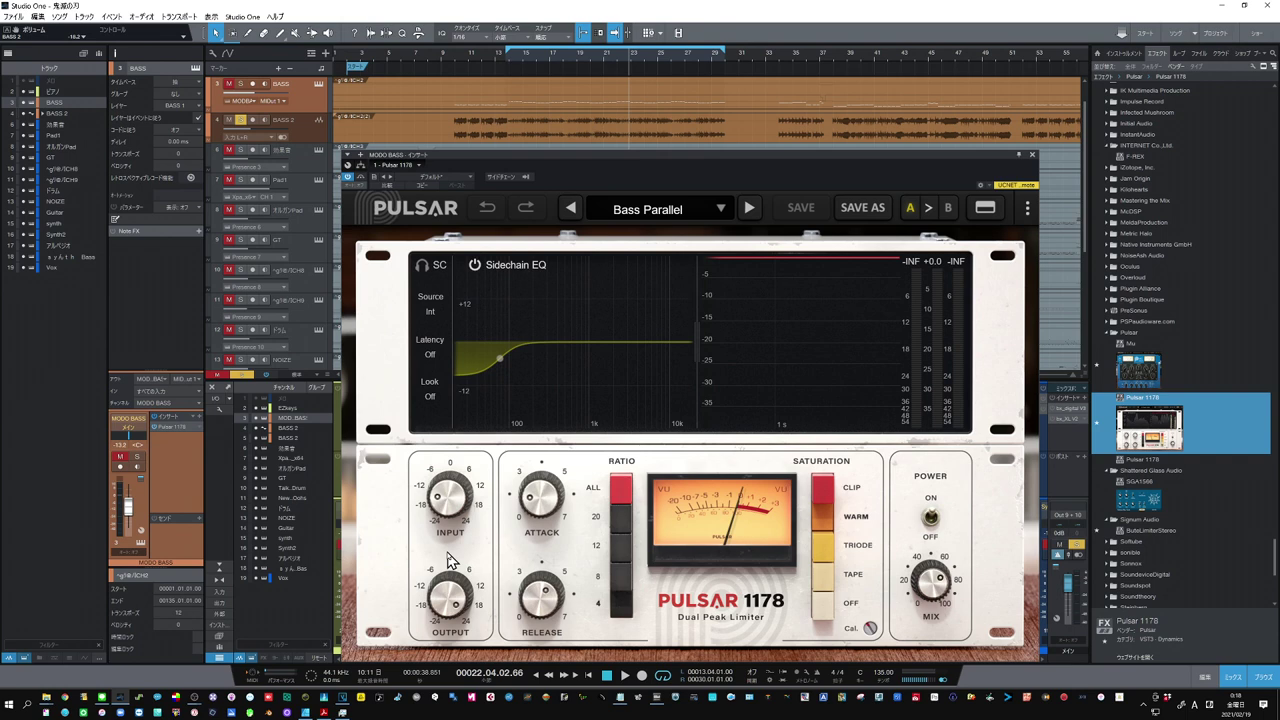
left_click(313, 132)
left_click(507, 60)
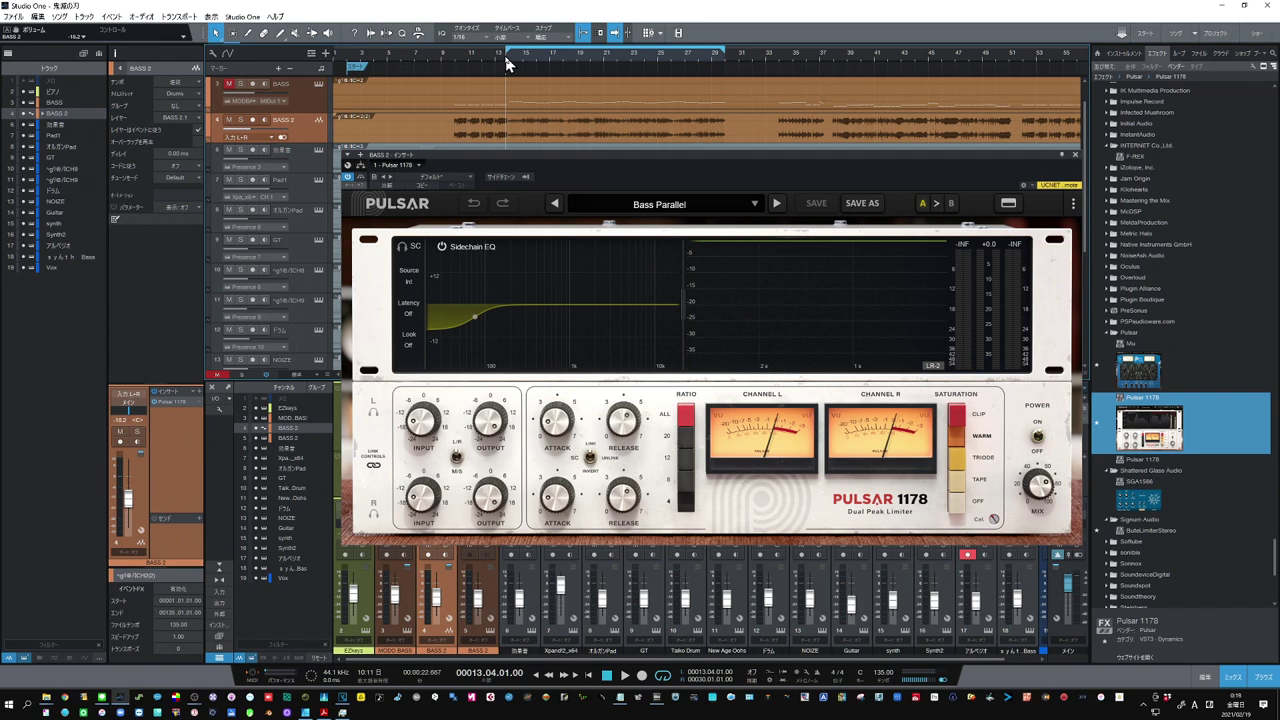
left_click(622, 677)
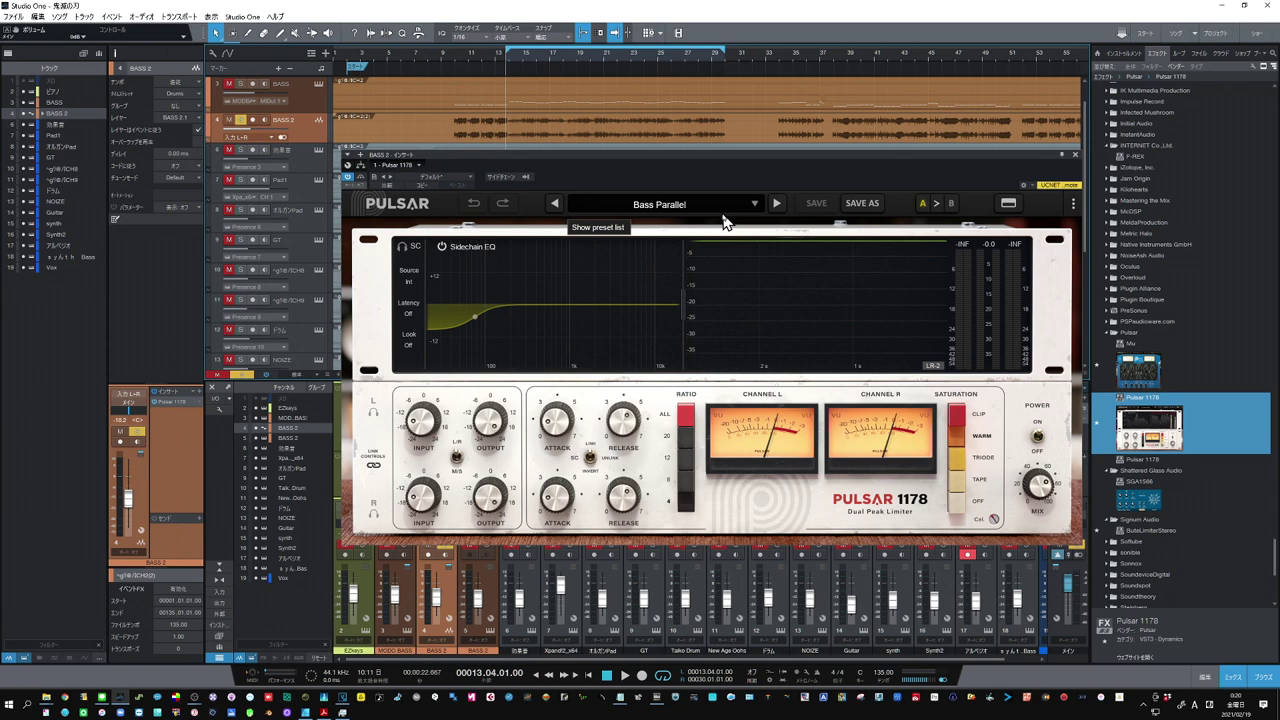
- Load the Bass Parallel preset from the A. Lepori #mixedbyandrea category after looking through the other limiter preset categories
left_click(705, 212)
mouse_move(648, 378)
mouse_move(634, 451)
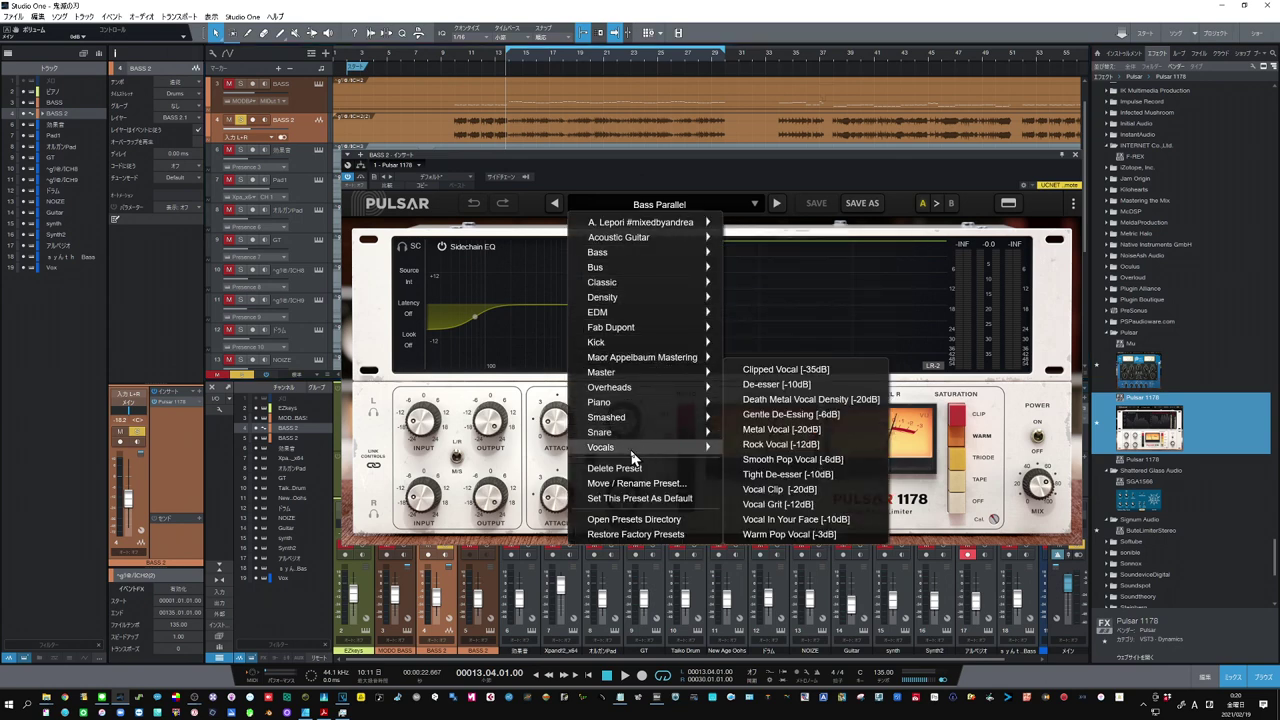
mouse_move(650, 228)
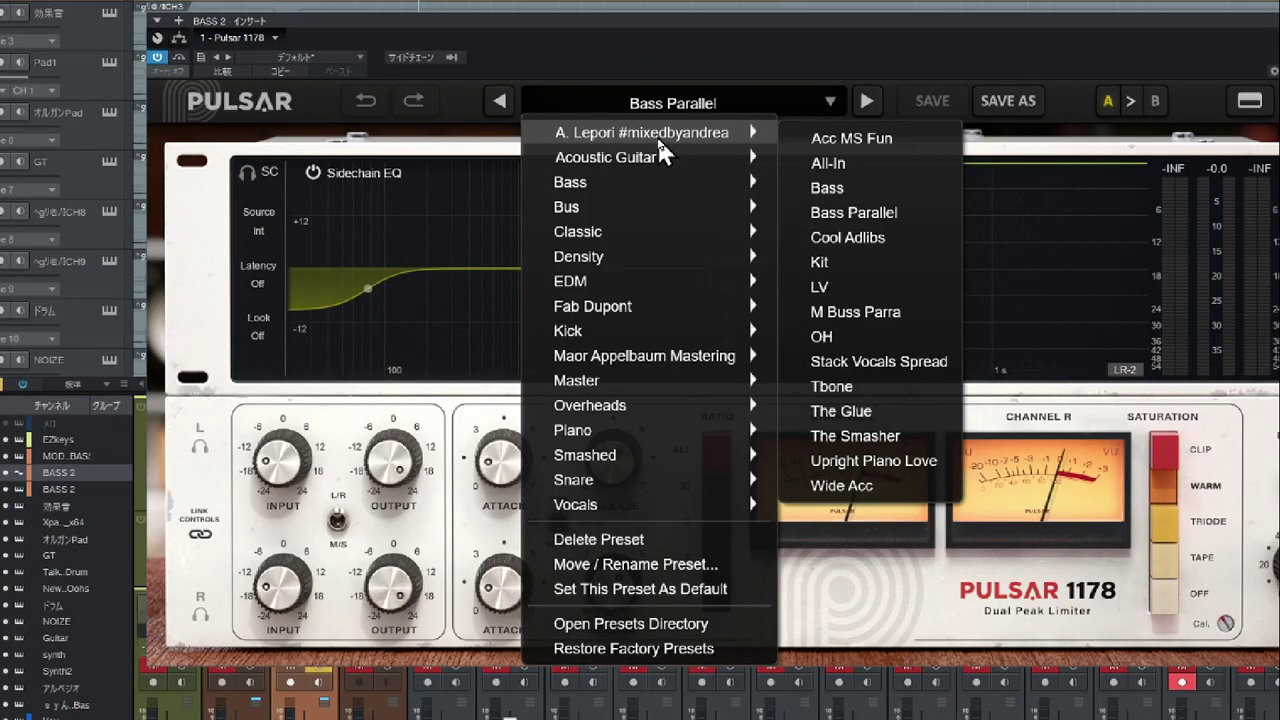
mouse_move(637, 162)
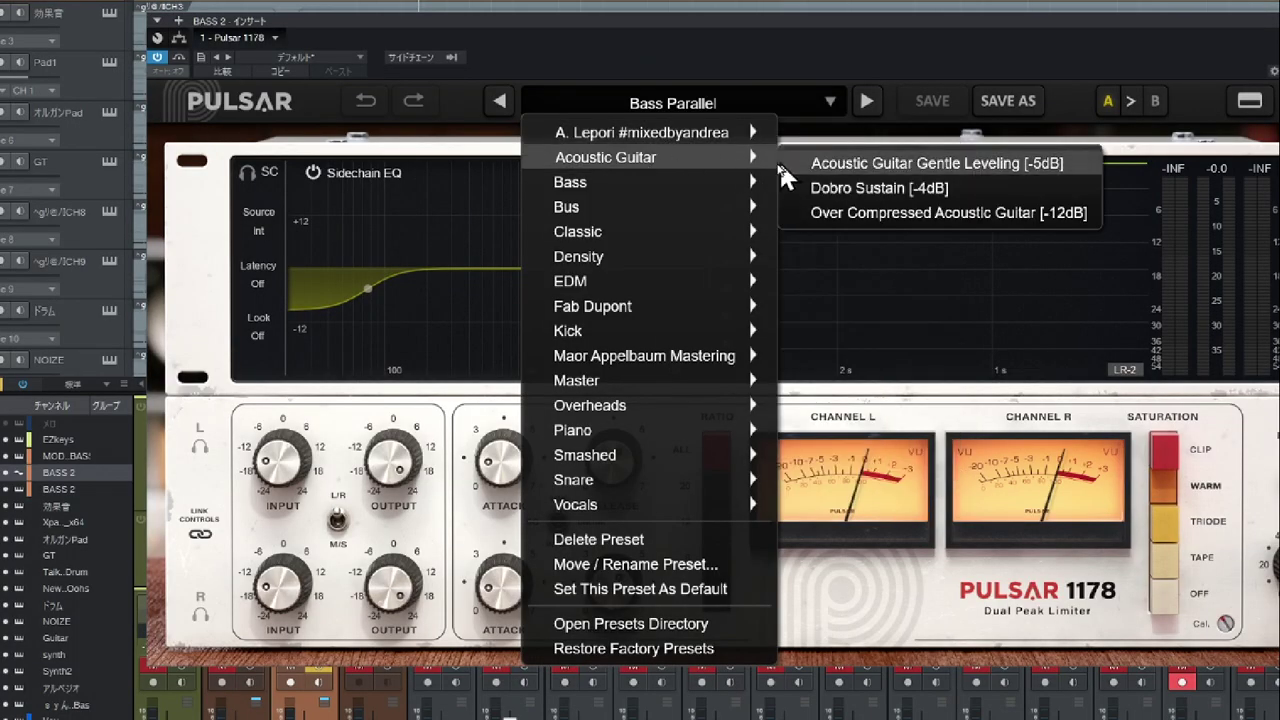
mouse_move(736, 141)
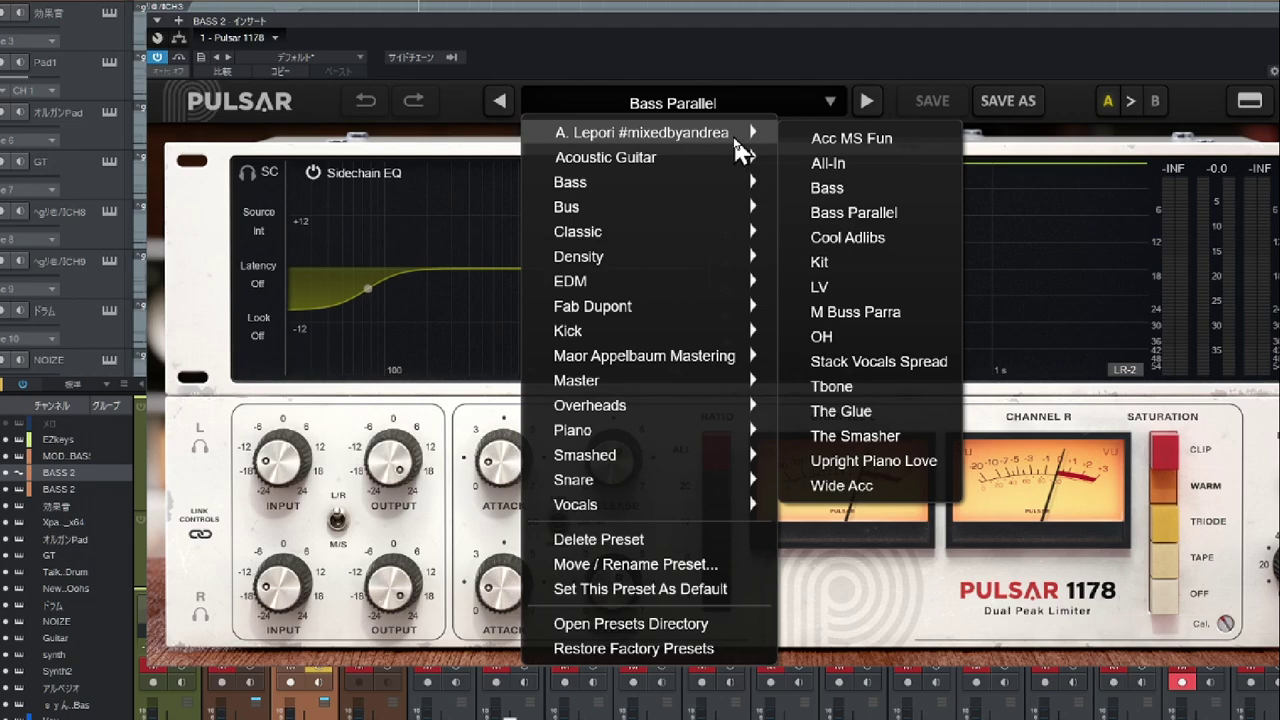
left_click(828, 212)
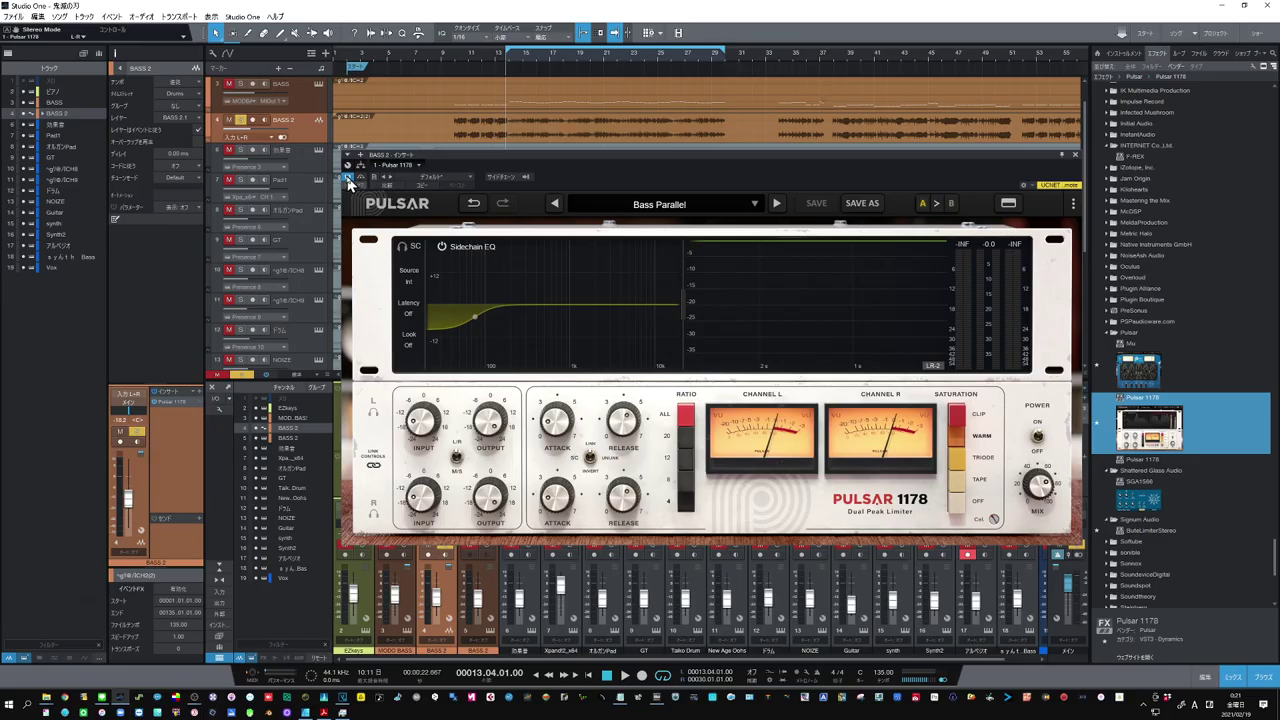
- Play the bass with the limiter bypassed and again from bar 13 with the limiter active to compare the sound
left_click(625, 676)
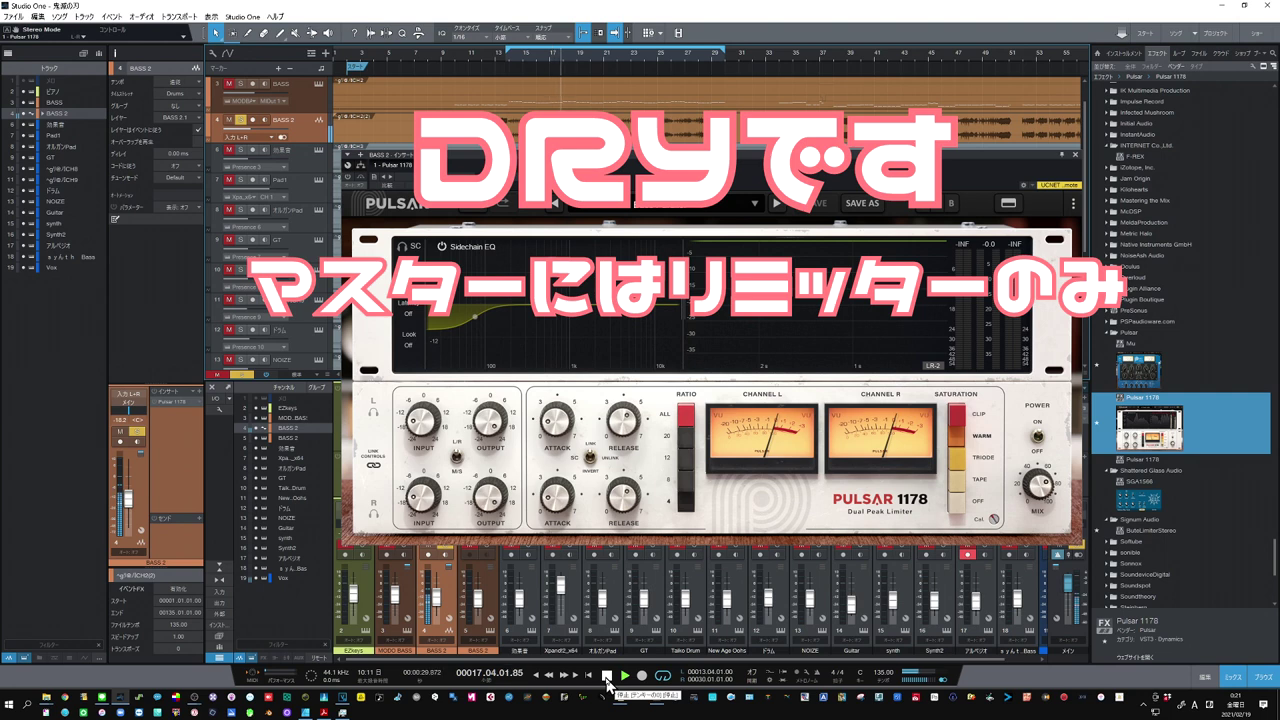
left_click(606, 677)
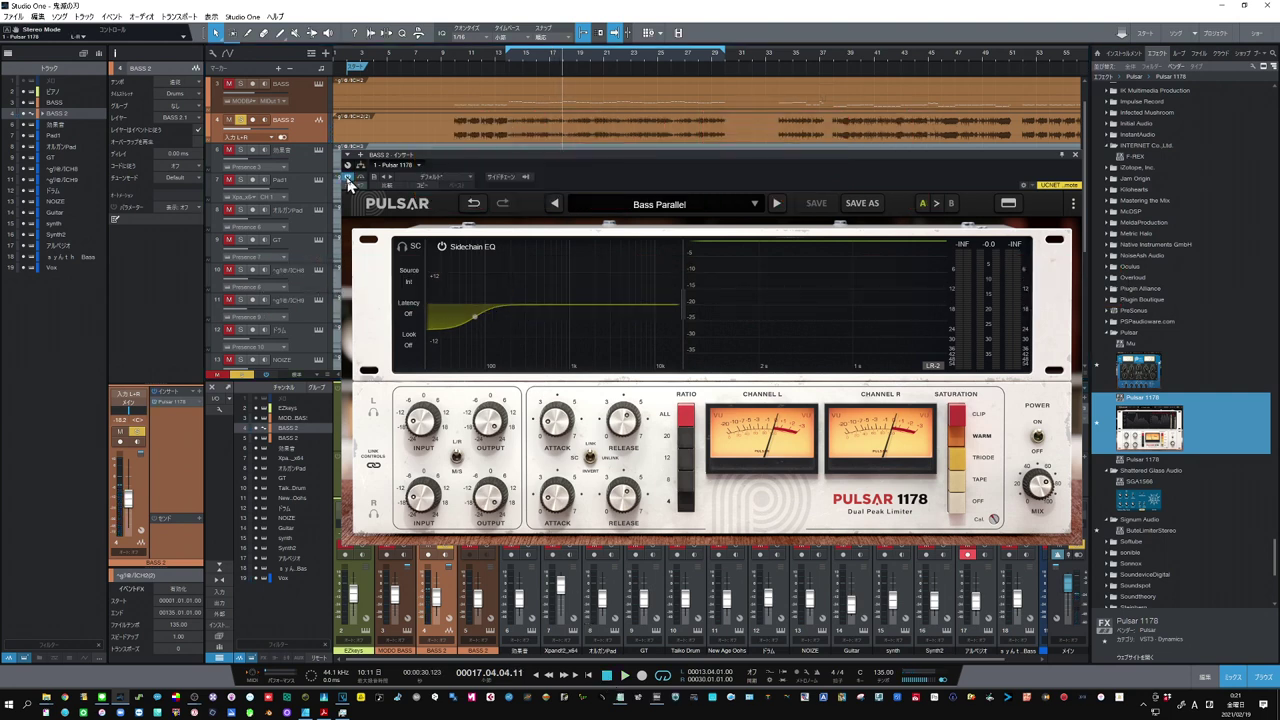
left_click(507, 65)
left_click(622, 677)
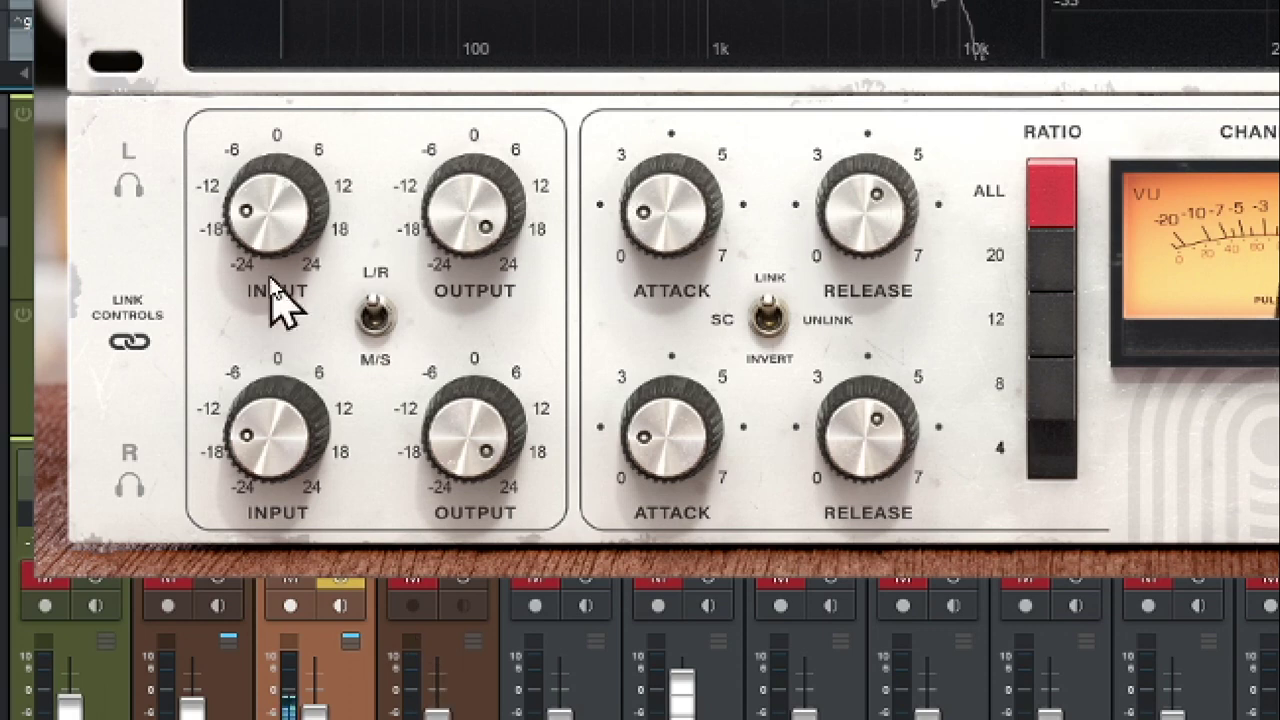
- Raise the limiter's linked input gain to about 0 dB and readjust the output gain while the bass plays
mouse_move(281, 225)
left_click_drag(279, 218, 313, 141)
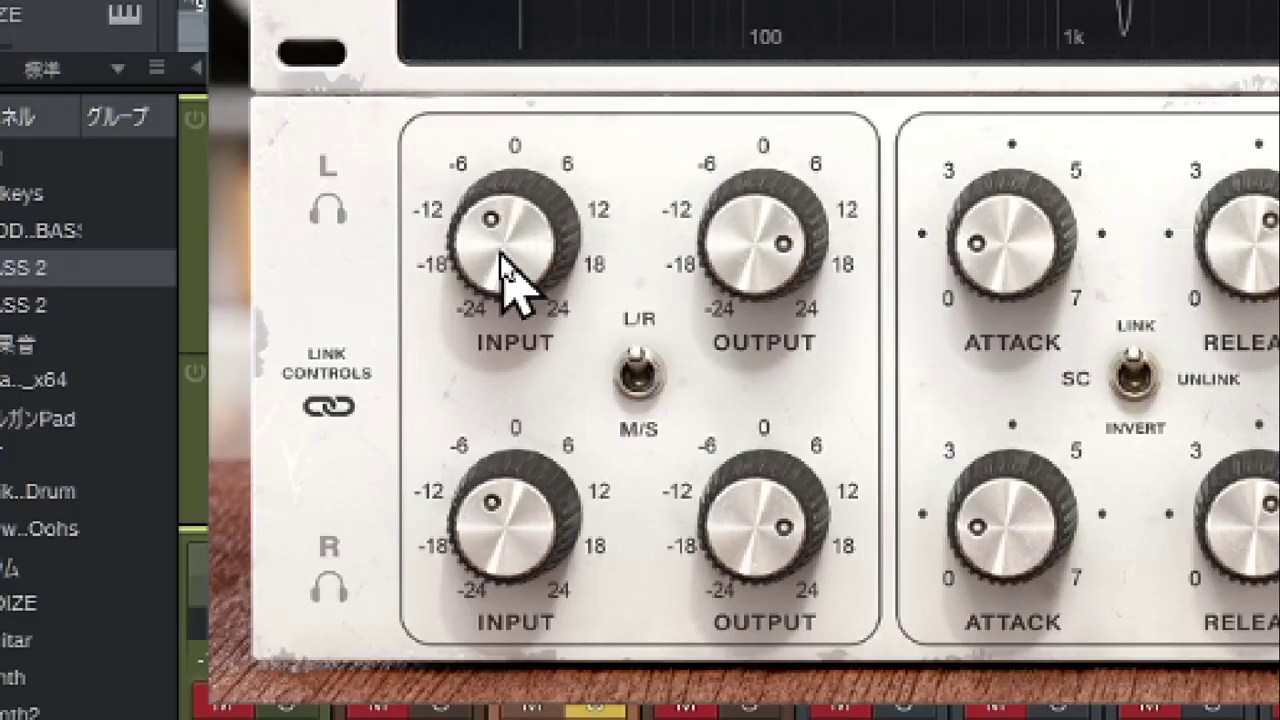
left_click_drag(501, 255, 557, 177)
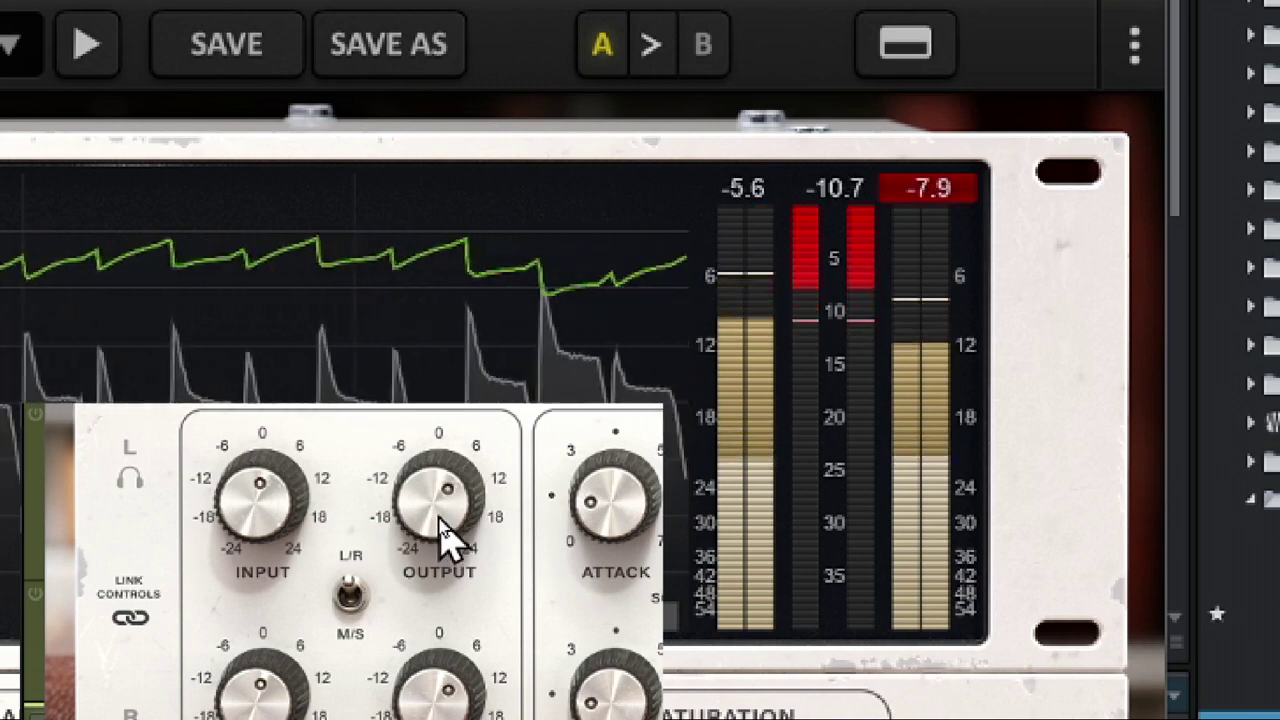
left_click_drag(439, 517, 444, 483)
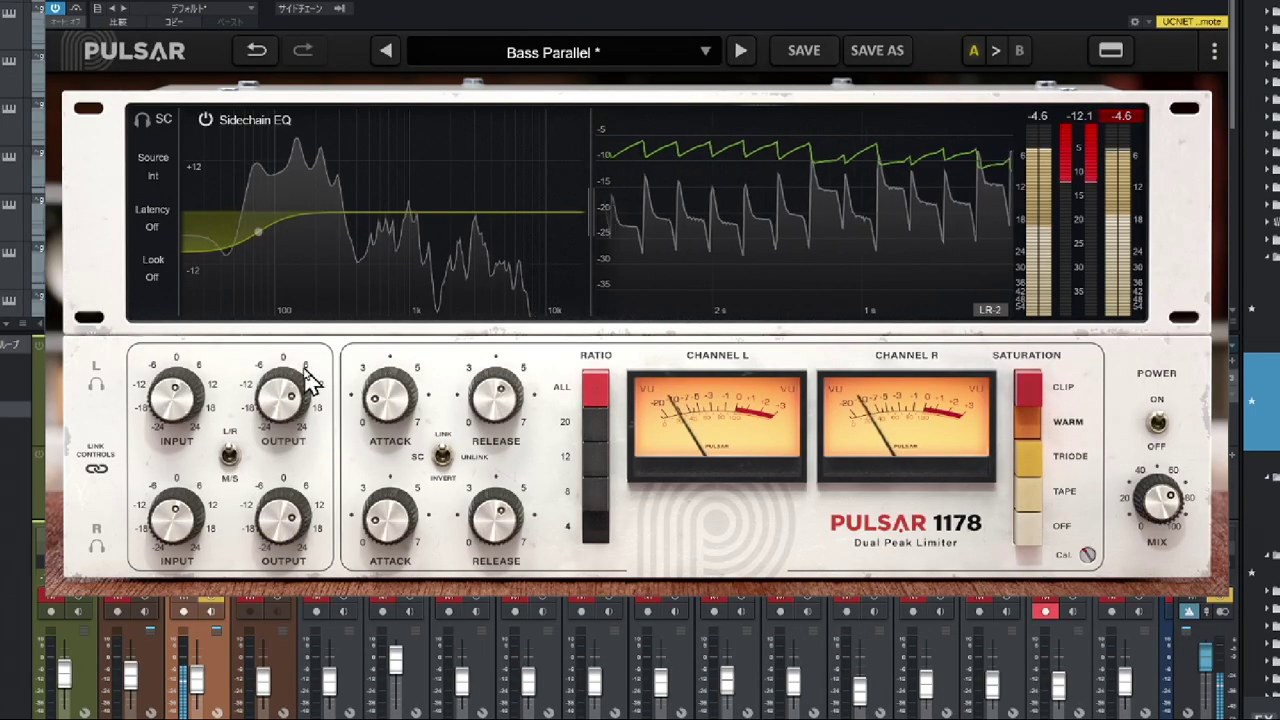
left_click(61, 12)
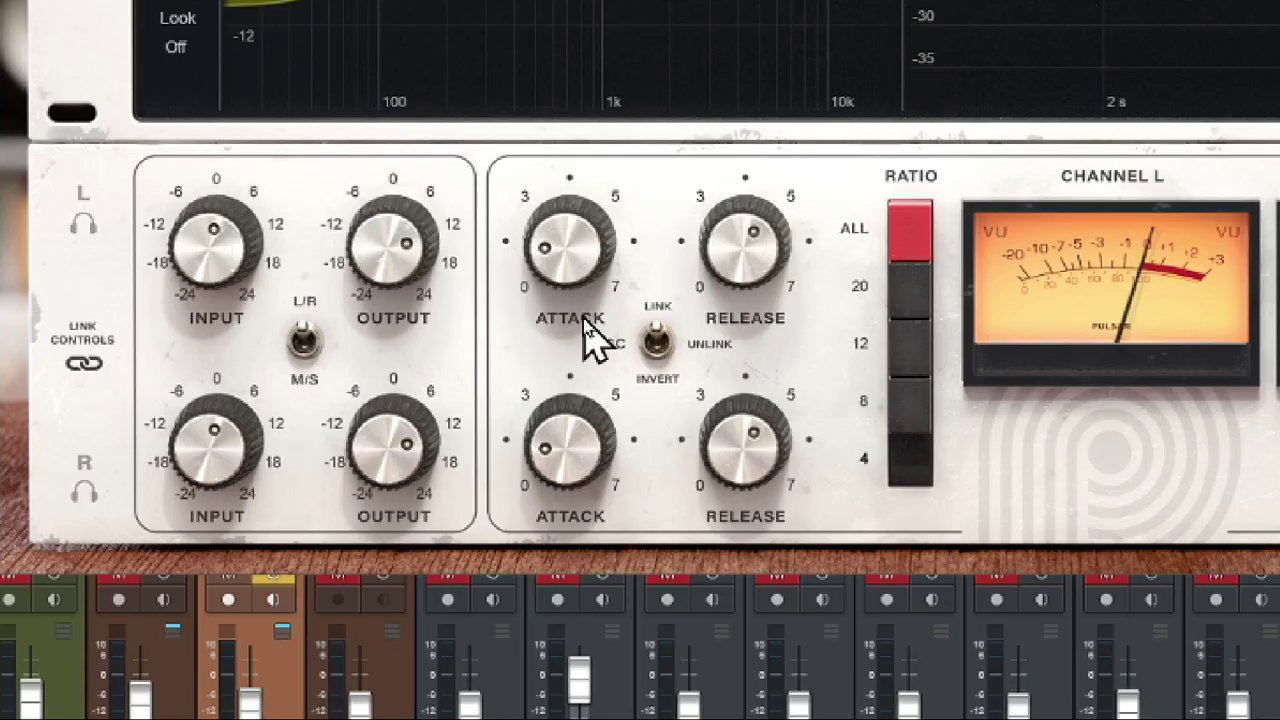
- Try the linked attack at its minimum and set both attack and release to 7.00
left_click_drag(571, 277, 543, 345)
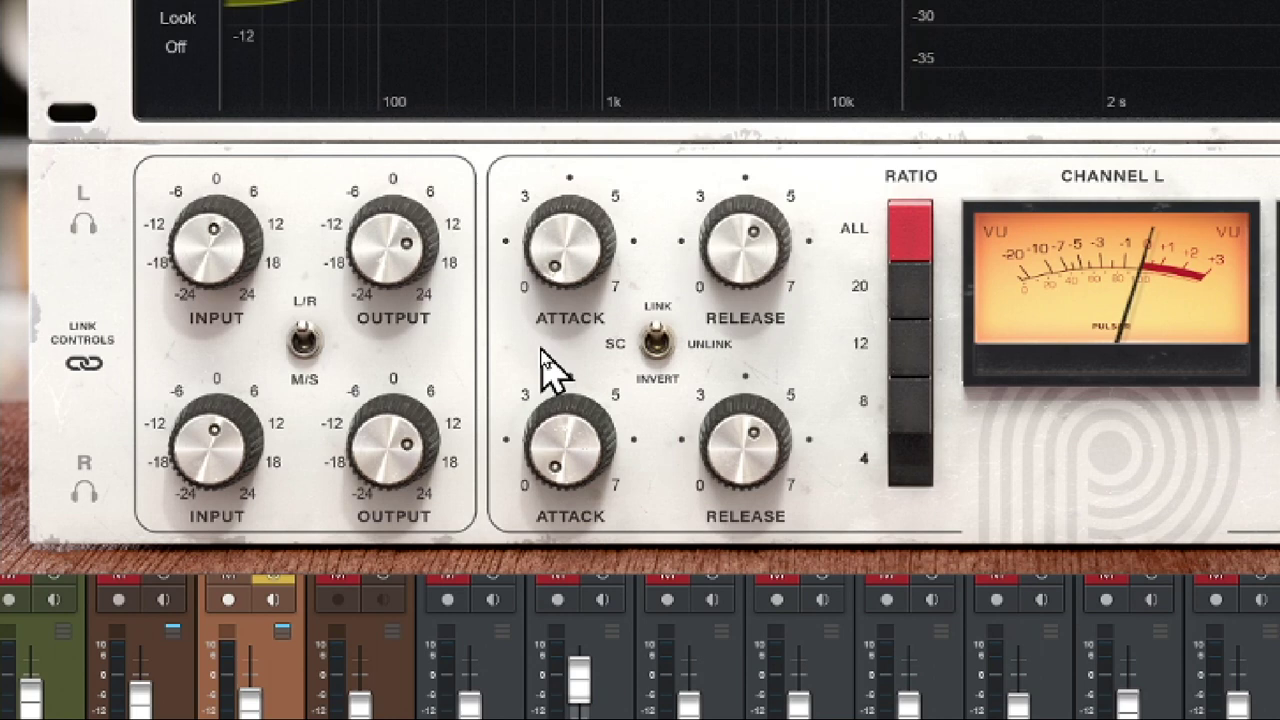
left_click_drag(543, 350, 710, 2)
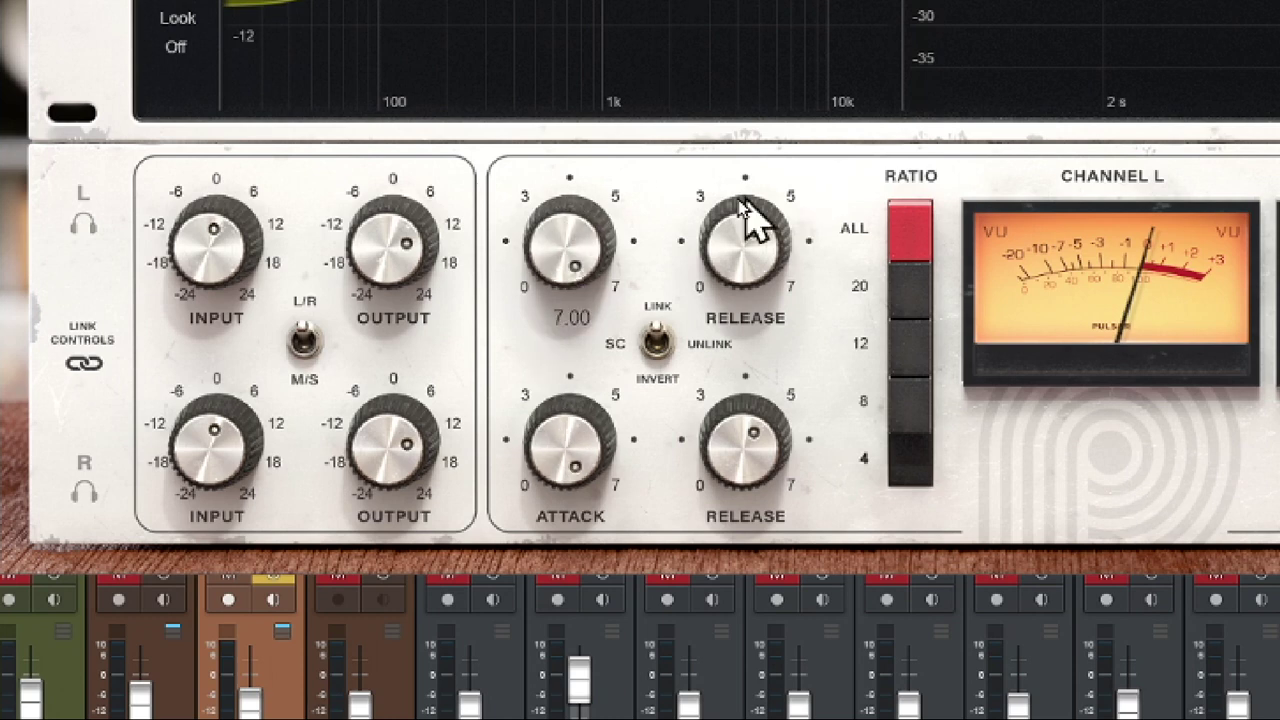
left_click_drag(731, 263, 783, 52)
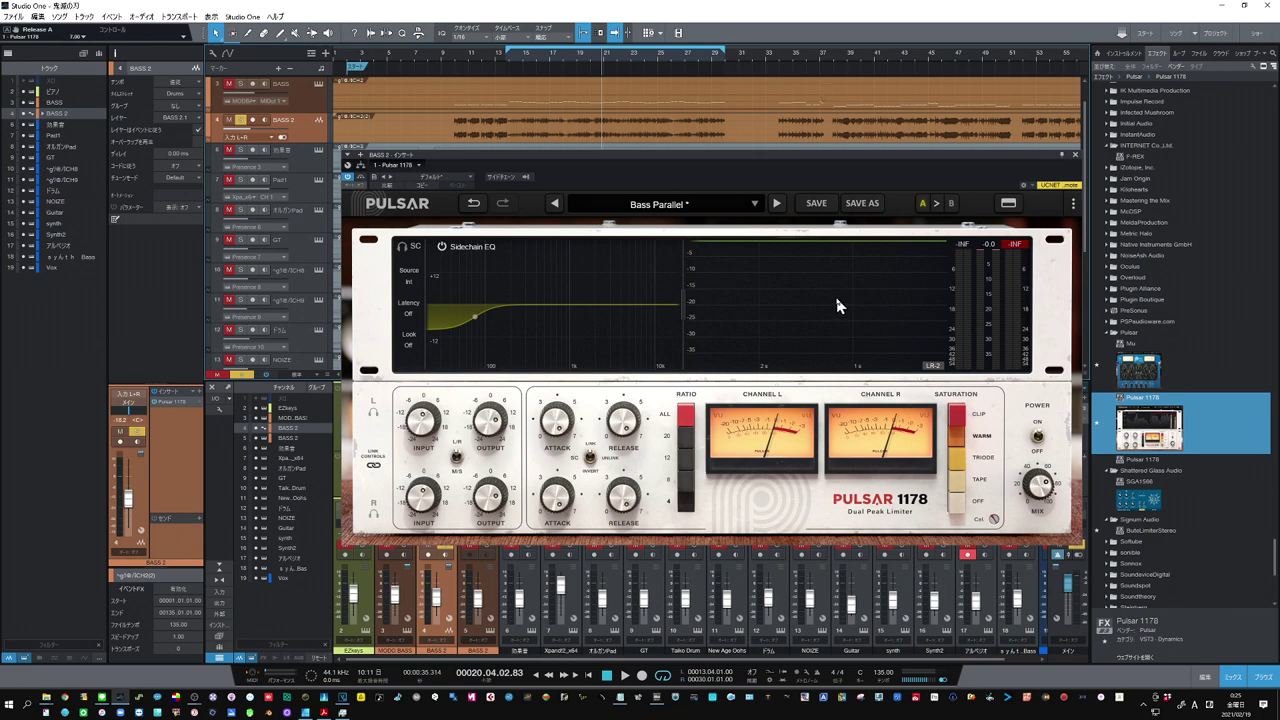
- Play the bass while lowering the linked attack to a middle setting and the release to 3.43
left_click(625, 674)
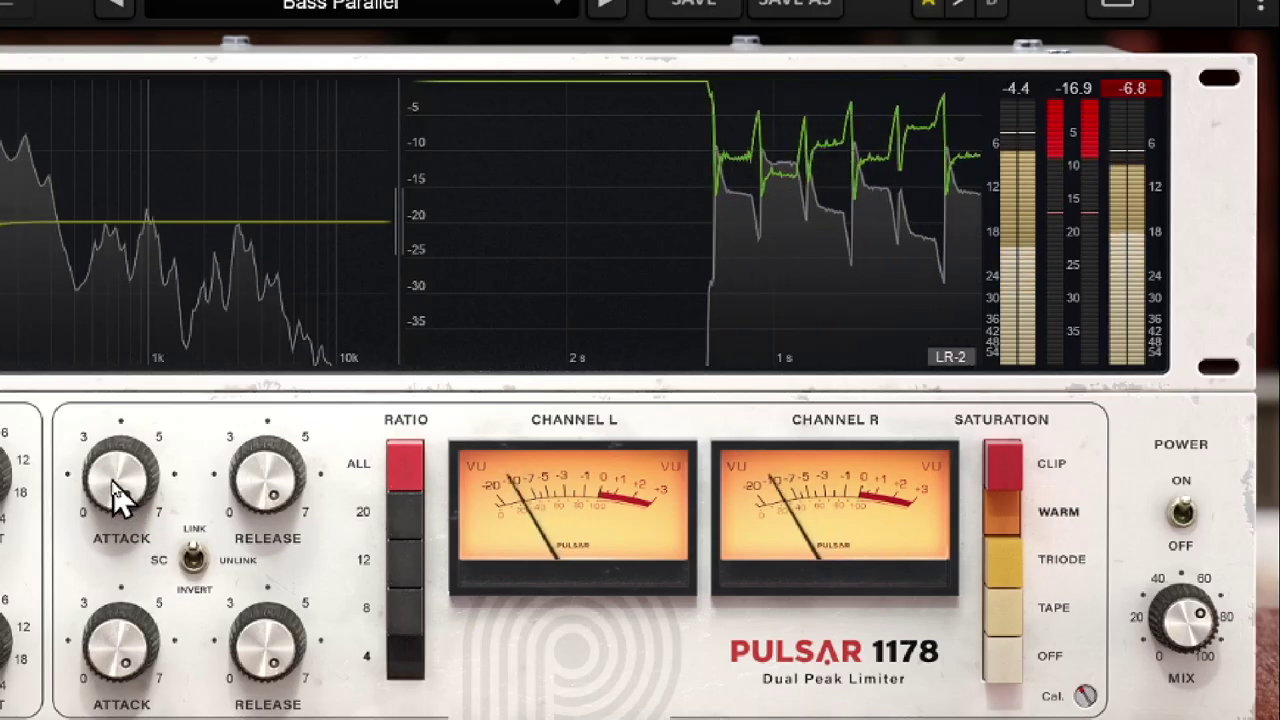
left_click_drag(115, 490, 100, 611)
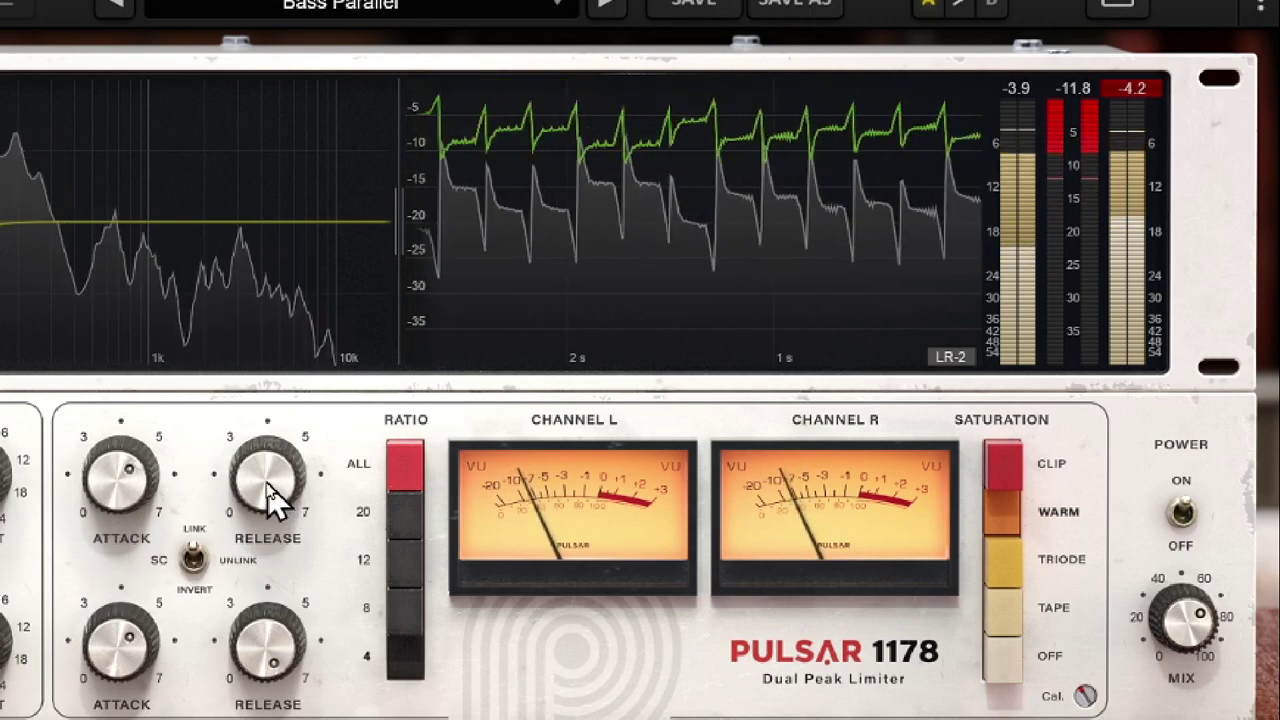
left_click_drag(271, 494, 218, 684)
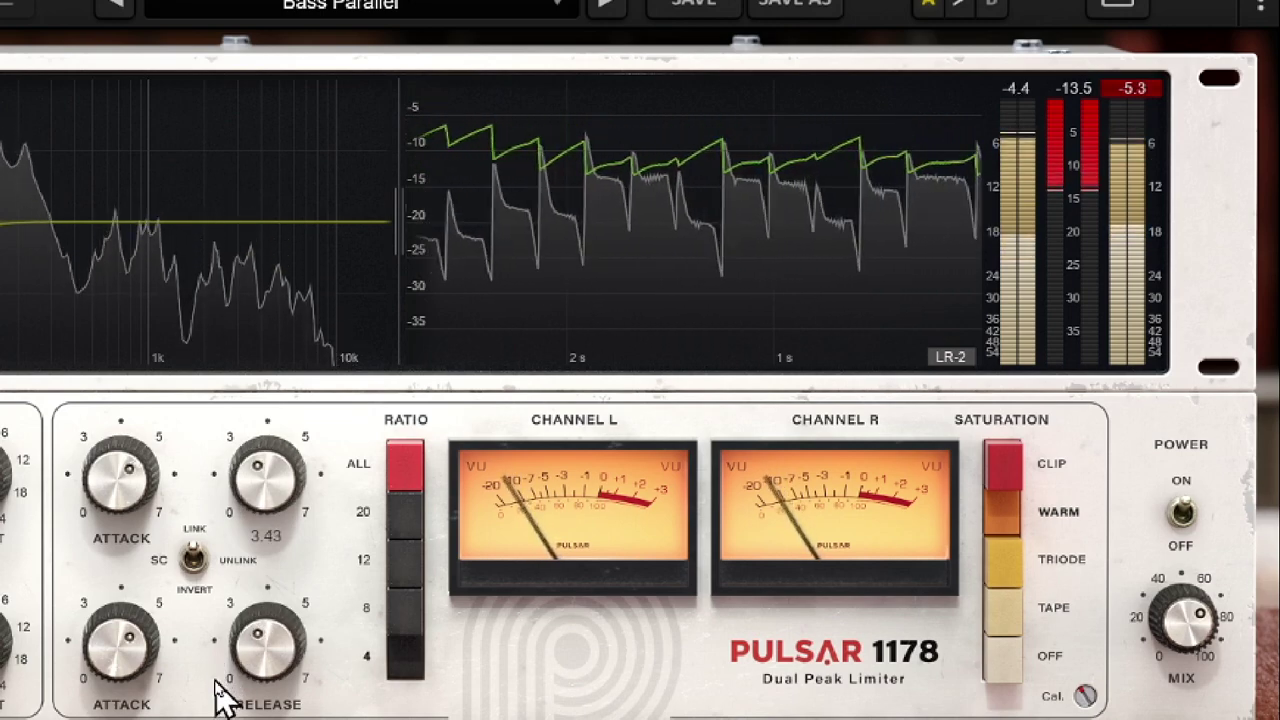
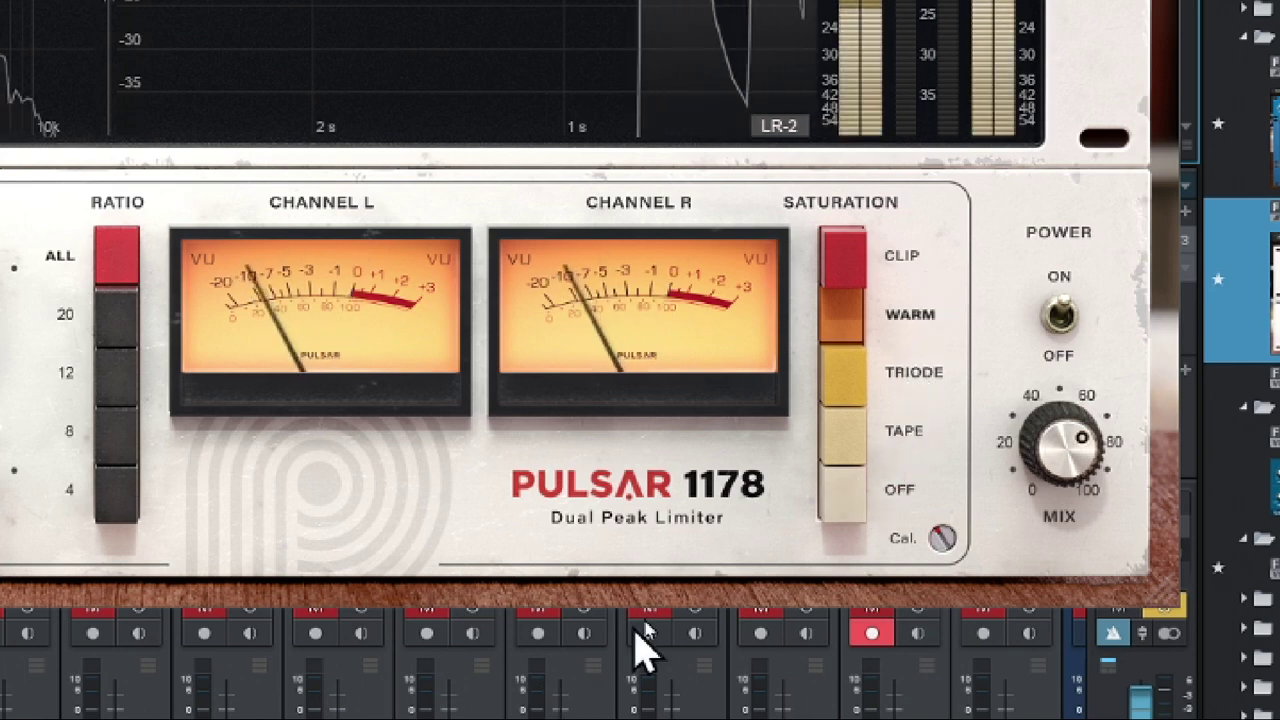
- Audition the Tape, Triode, Warm and Clip saturation modes one after another on the playing bass
left_click(853, 447)
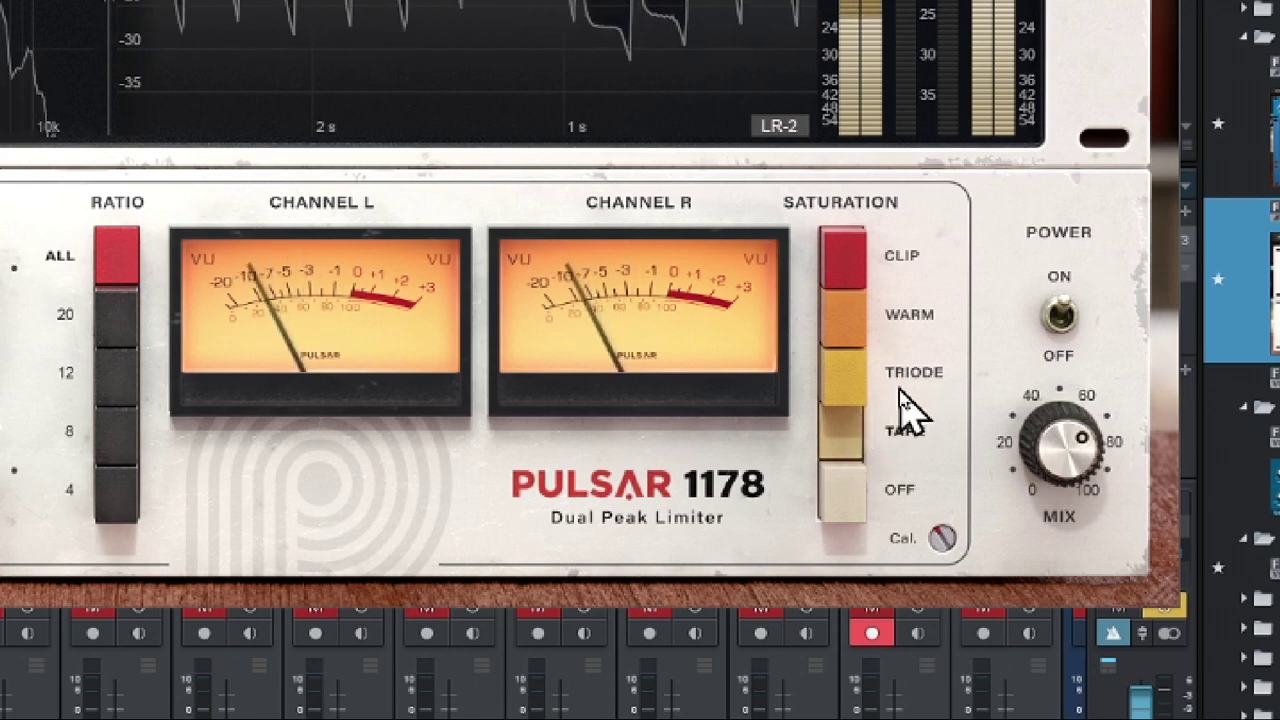
left_click(852, 394)
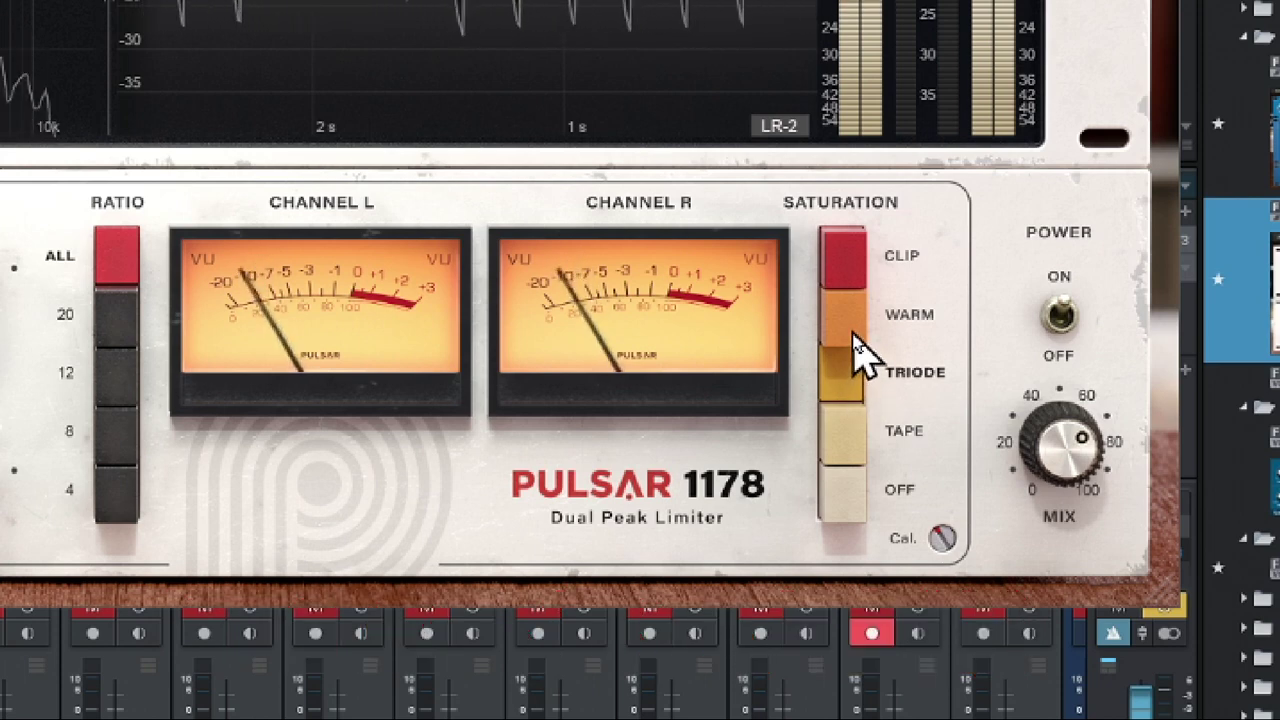
left_click(853, 333)
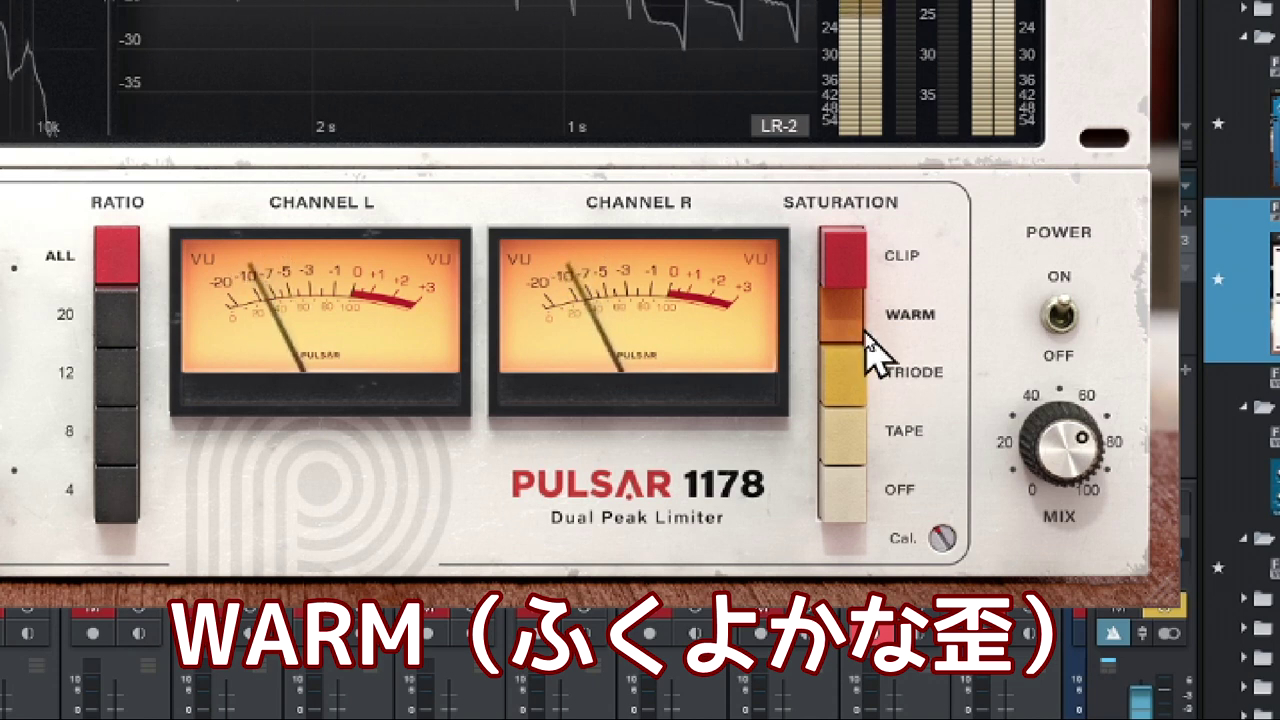
left_click(848, 262)
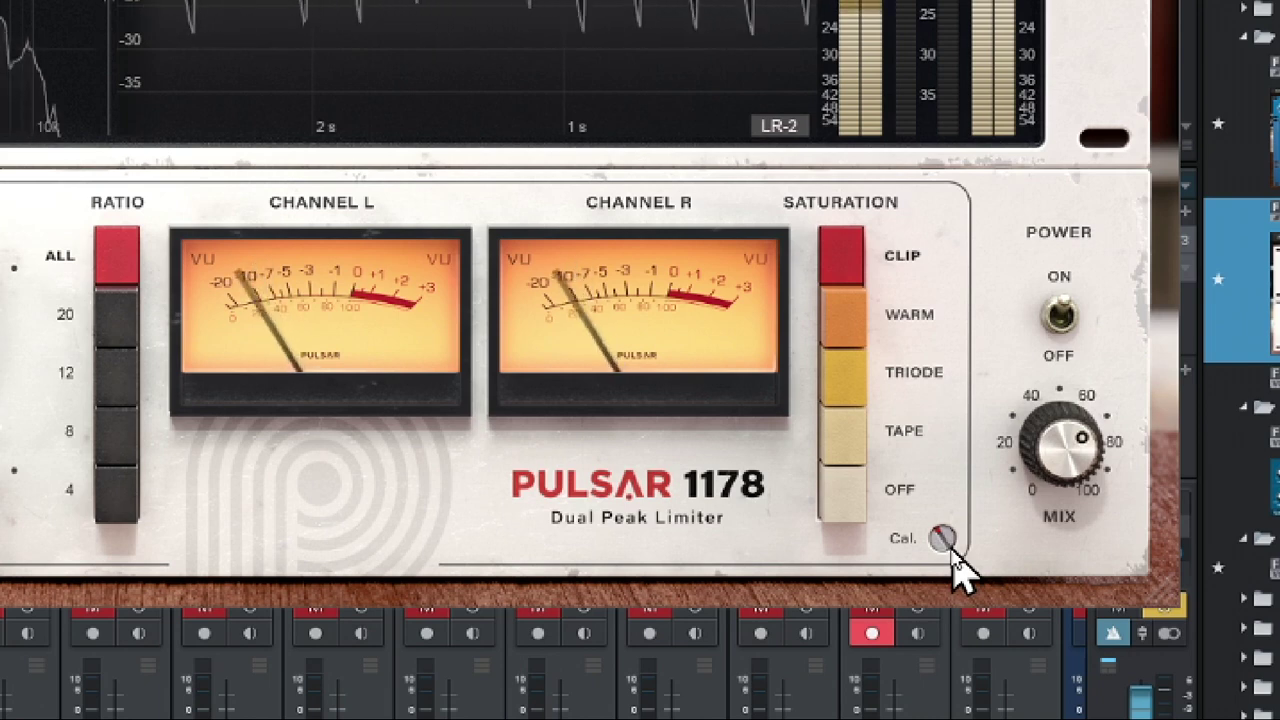
- Try a higher saturation calibration, switch the saturation back to Warm and turn the calibration down again
left_click_drag(951, 553, 964, 495)
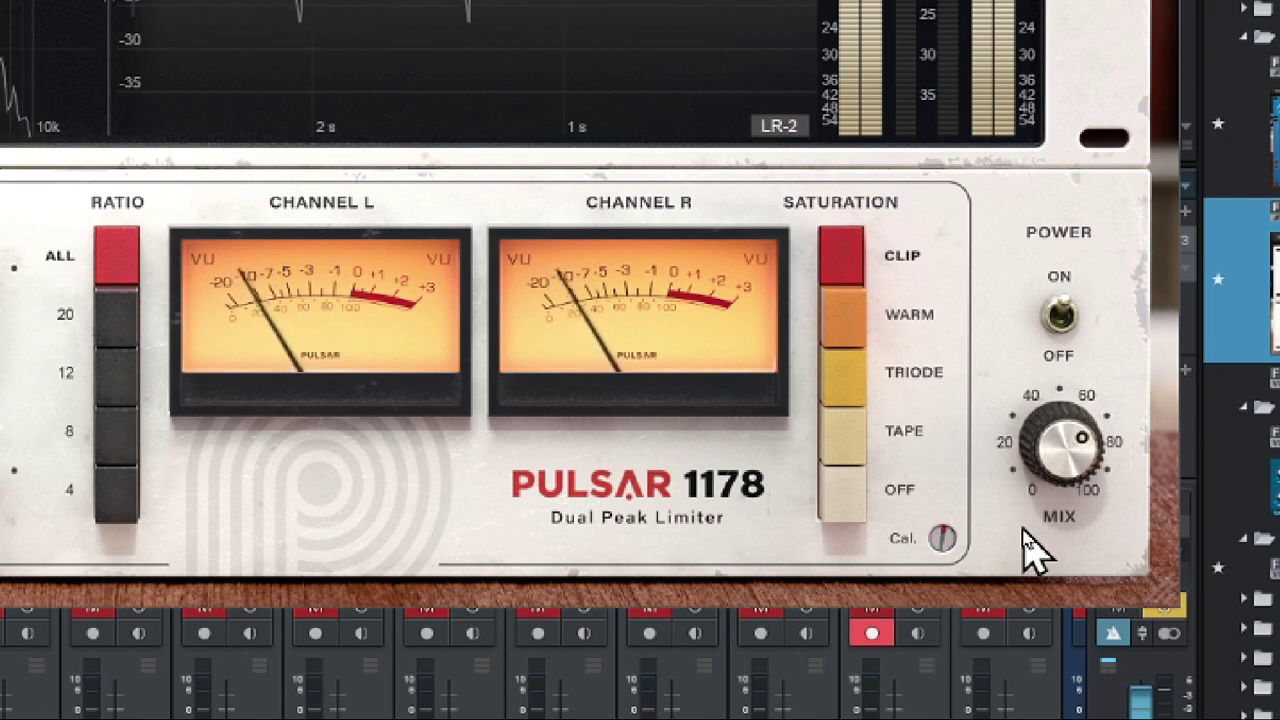
left_click(844, 330)
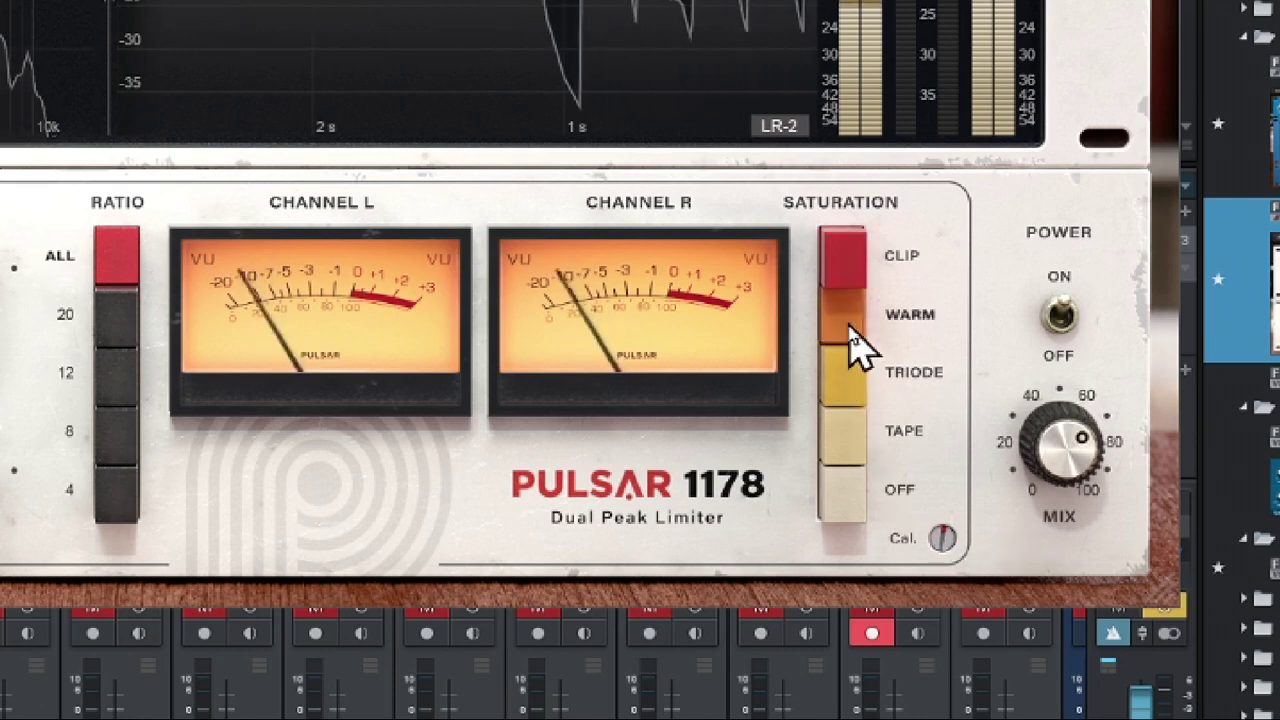
left_click_drag(946, 556, 945, 600)
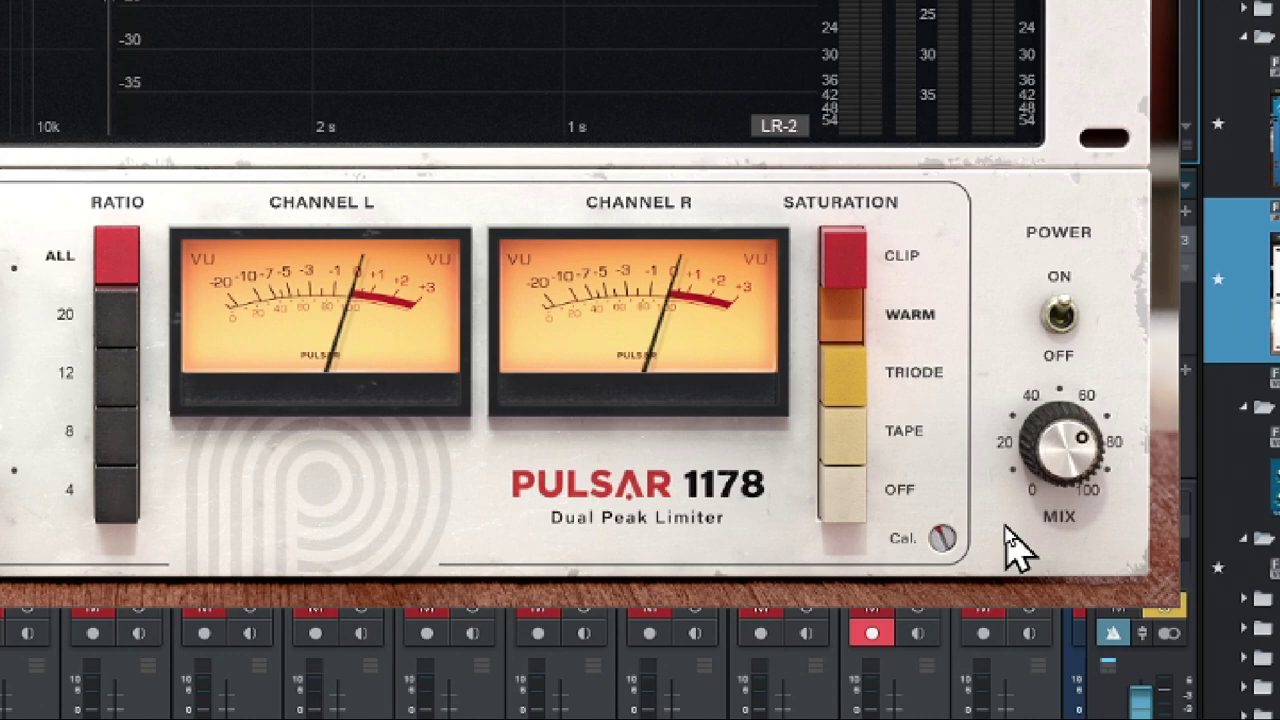
- Compare the limiter mix at 0 % and 100 %, set it to about 76 %, and stop playback
left_click_drag(1063, 447, 1063, 515)
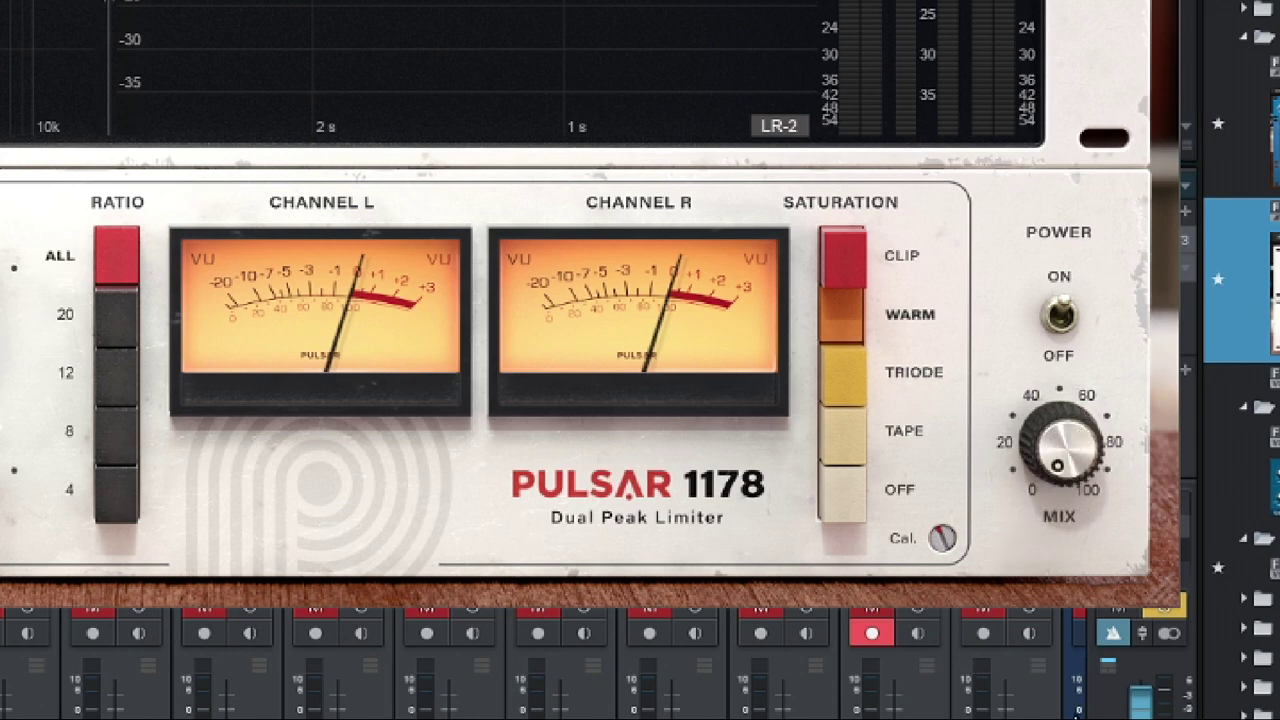
left_click_drag(1077, 486, 1077, 420)
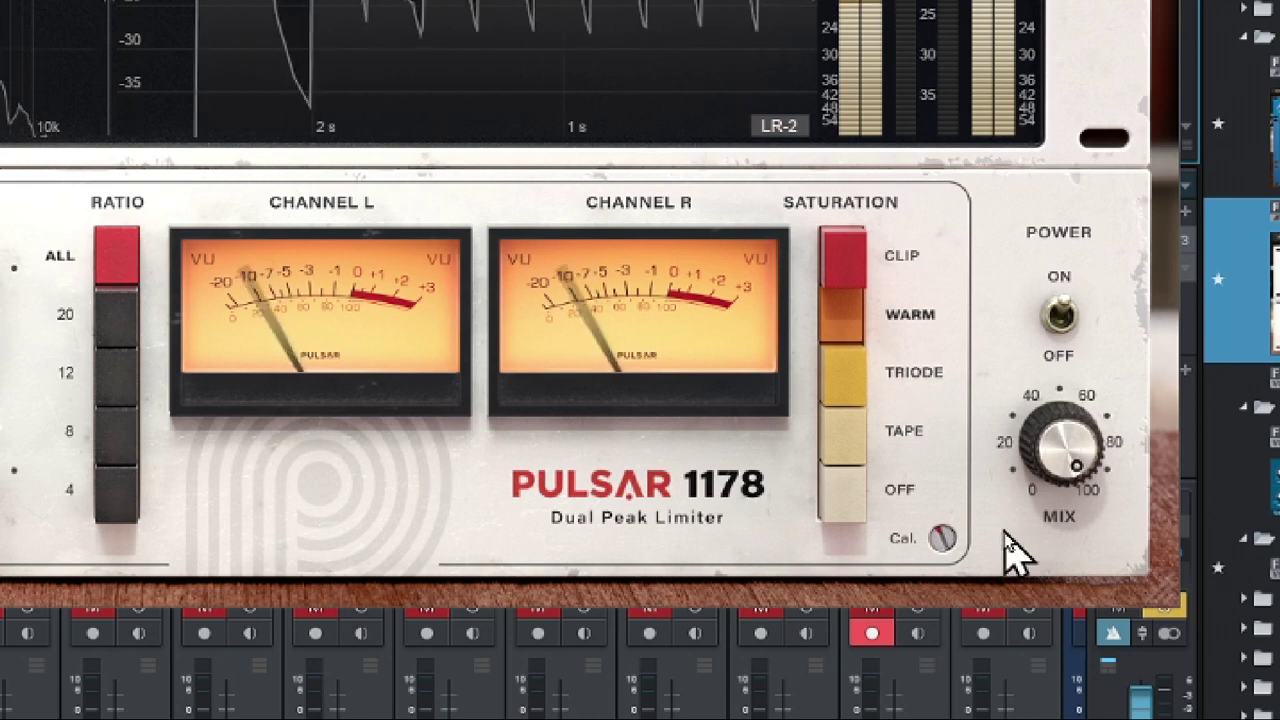
left_click_drag(1063, 443, 1014, 719)
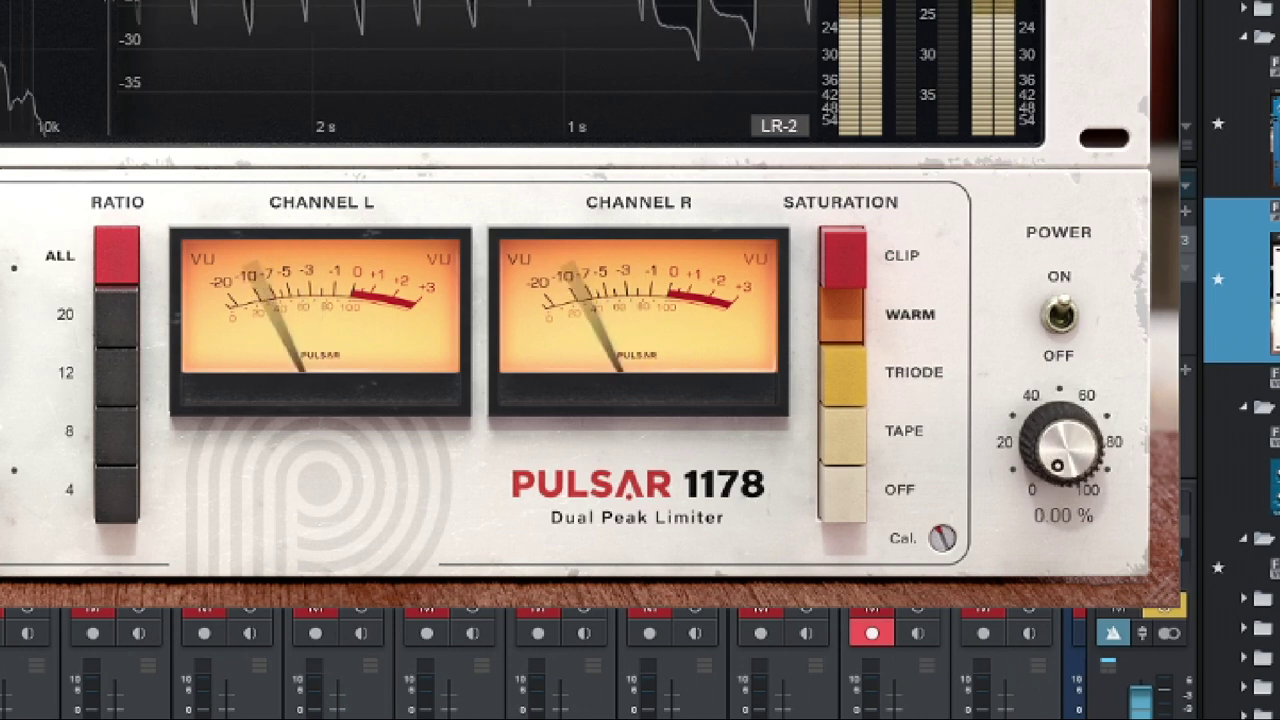
left_click_drag(1014, 719, 1011, 511)
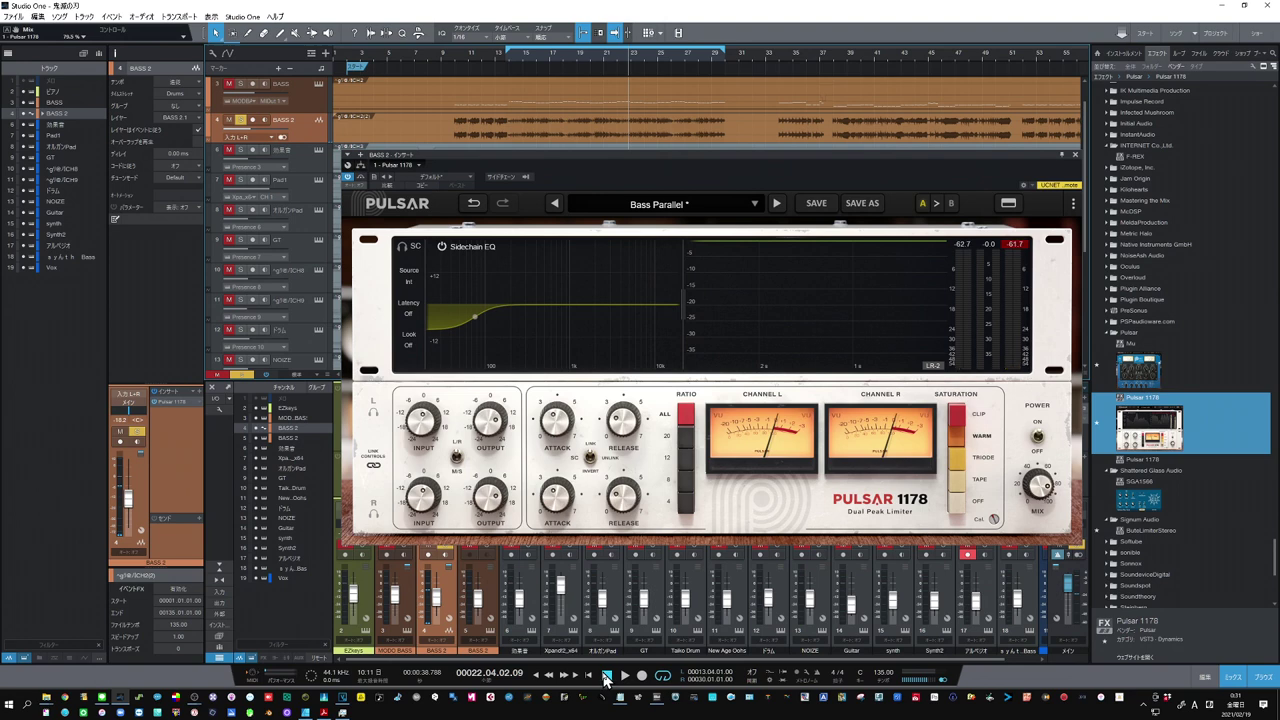
left_click(606, 677)
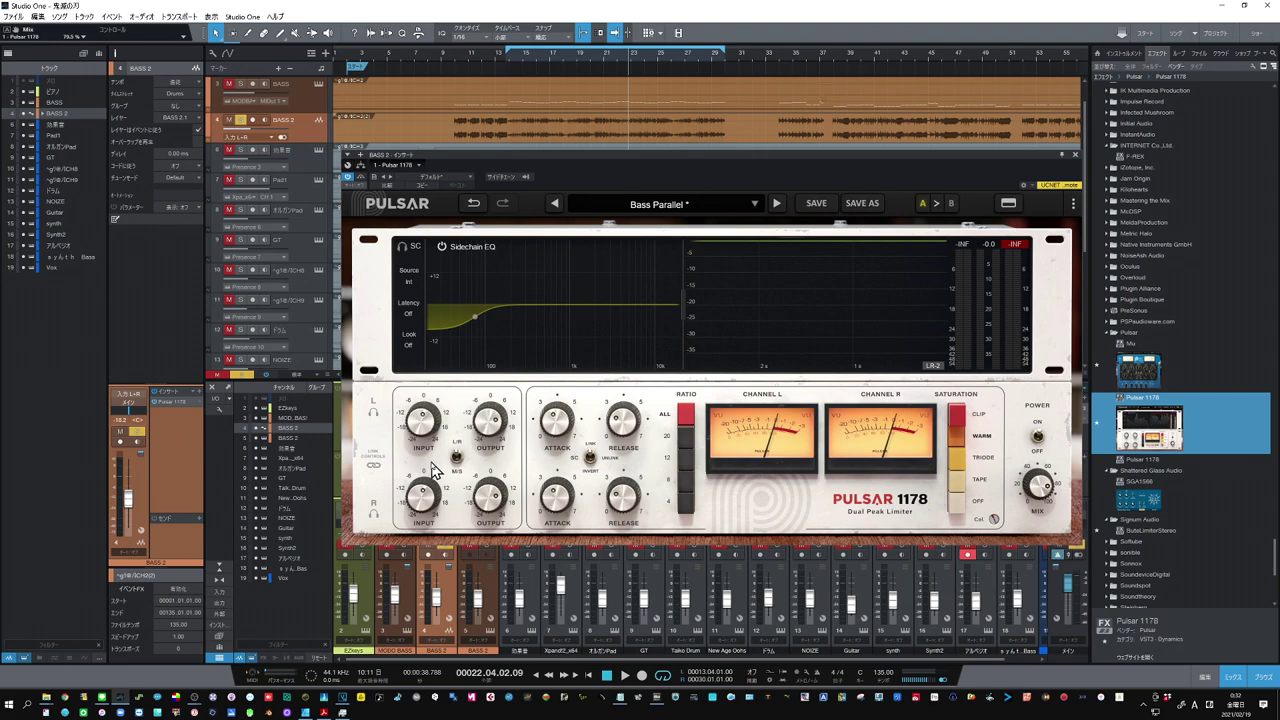
- Set the right channel's input gain to +6.24 dB with the channel controls unlinked
left_click_drag(421, 493, 426, 479)
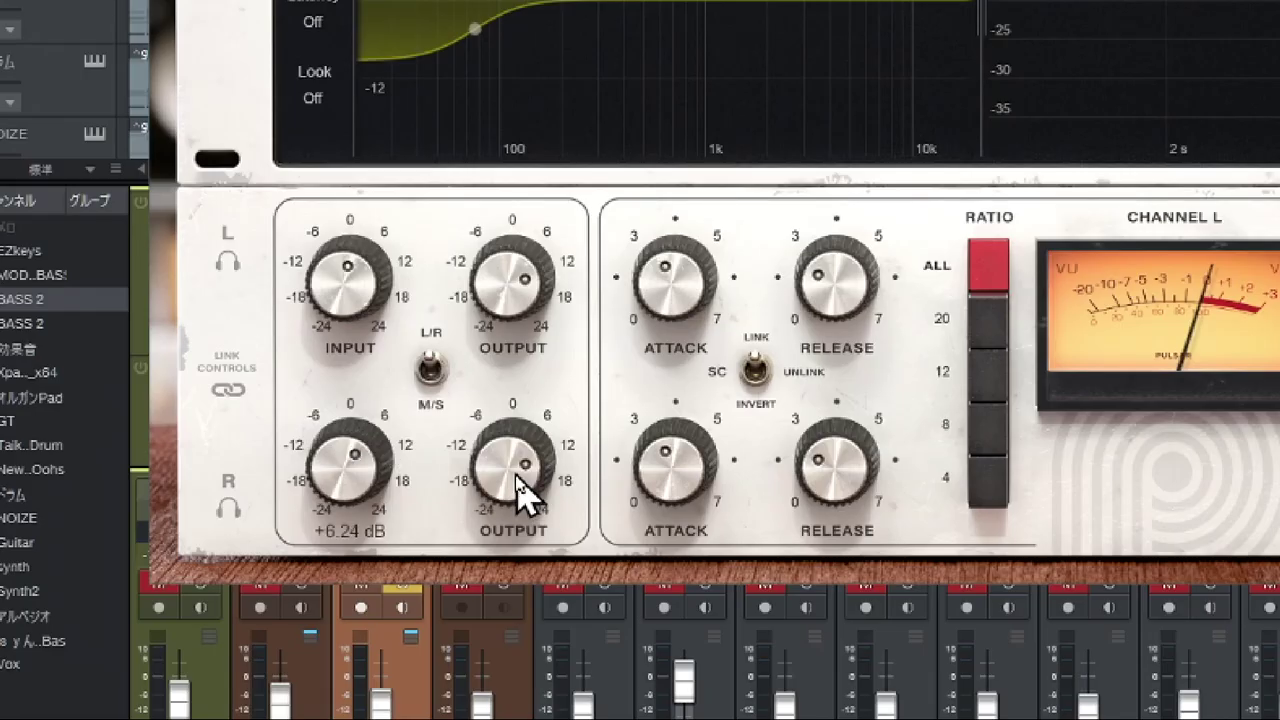
- Adjust the right channel's output gain, attack and release independently of the left channel
left_click_drag(520, 485, 522, 525)
left_click_drag(688, 505, 728, 395)
left_click_drag(846, 437, 900, 415)
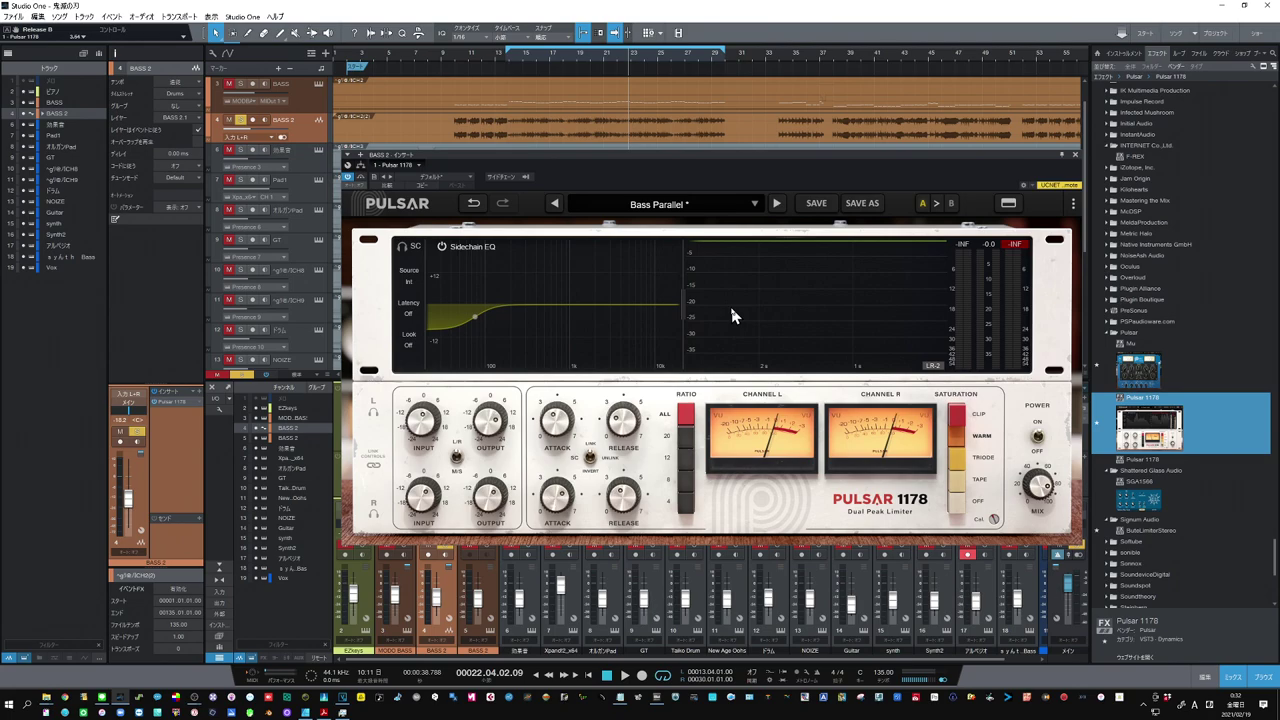
- Play the bass, cycle the level graph through the M, L, R and LR-1 displays, and stop playback
key("space")
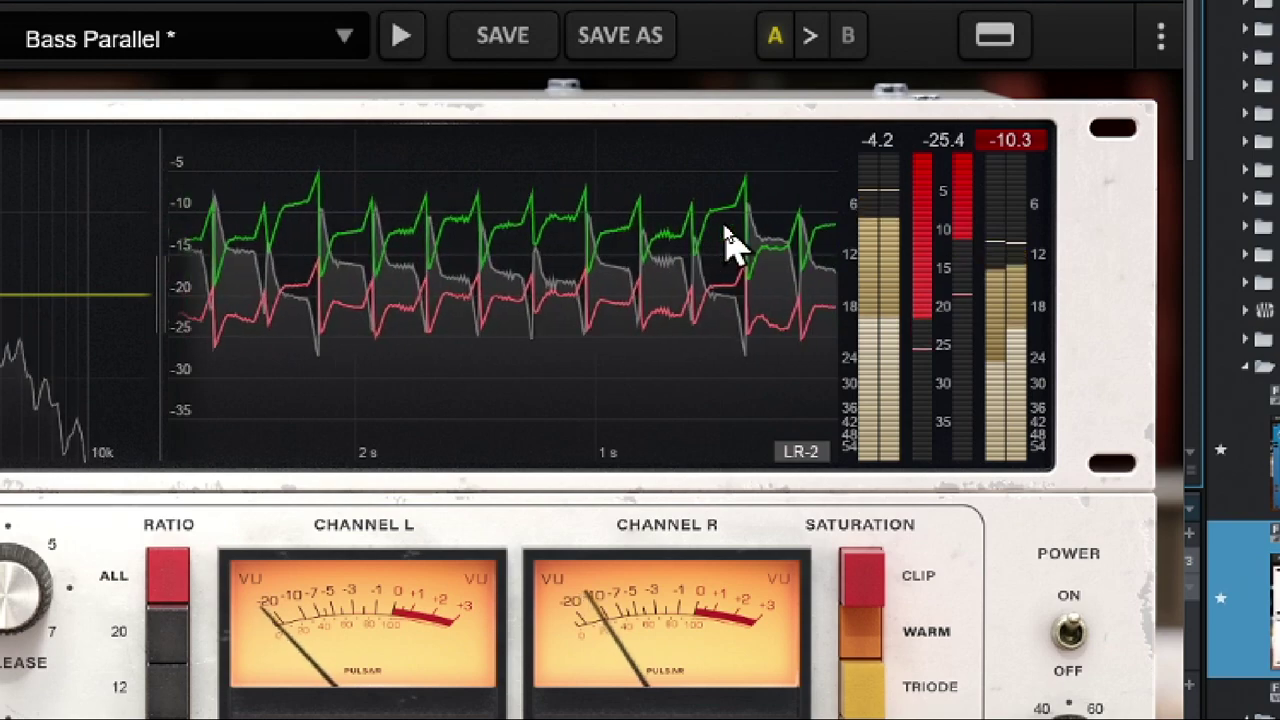
left_click(806, 456)
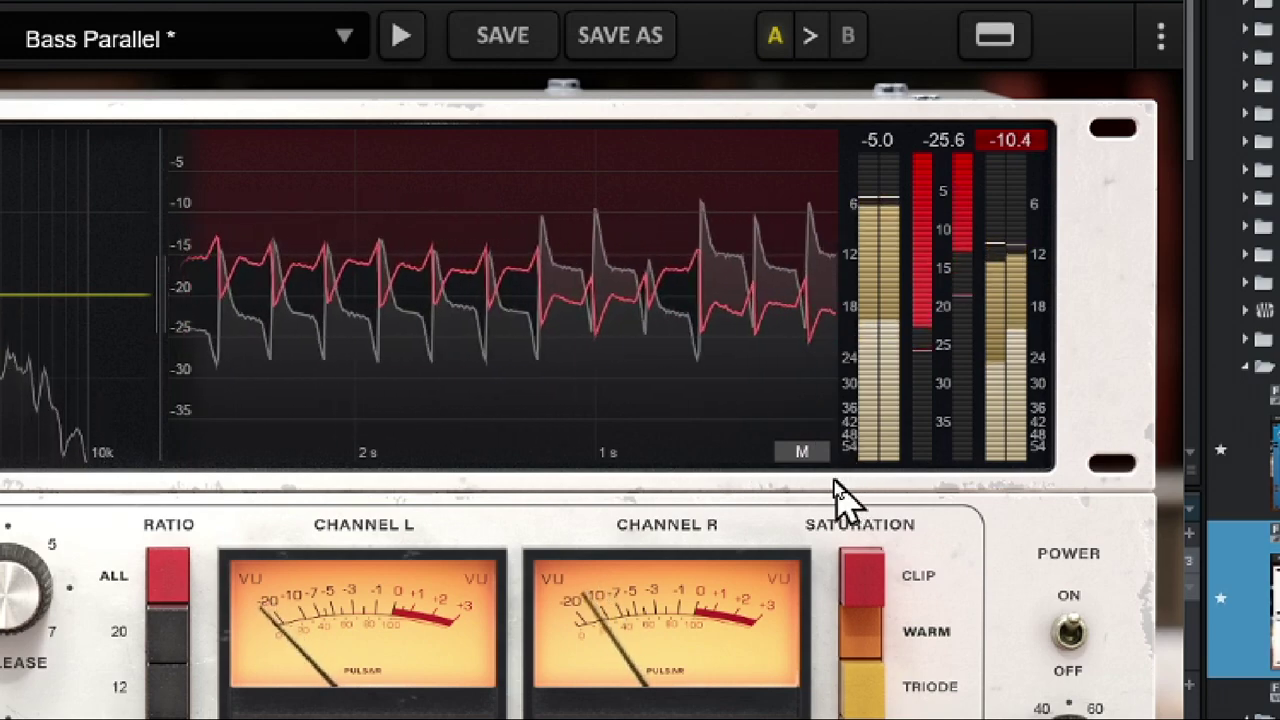
left_click(806, 454)
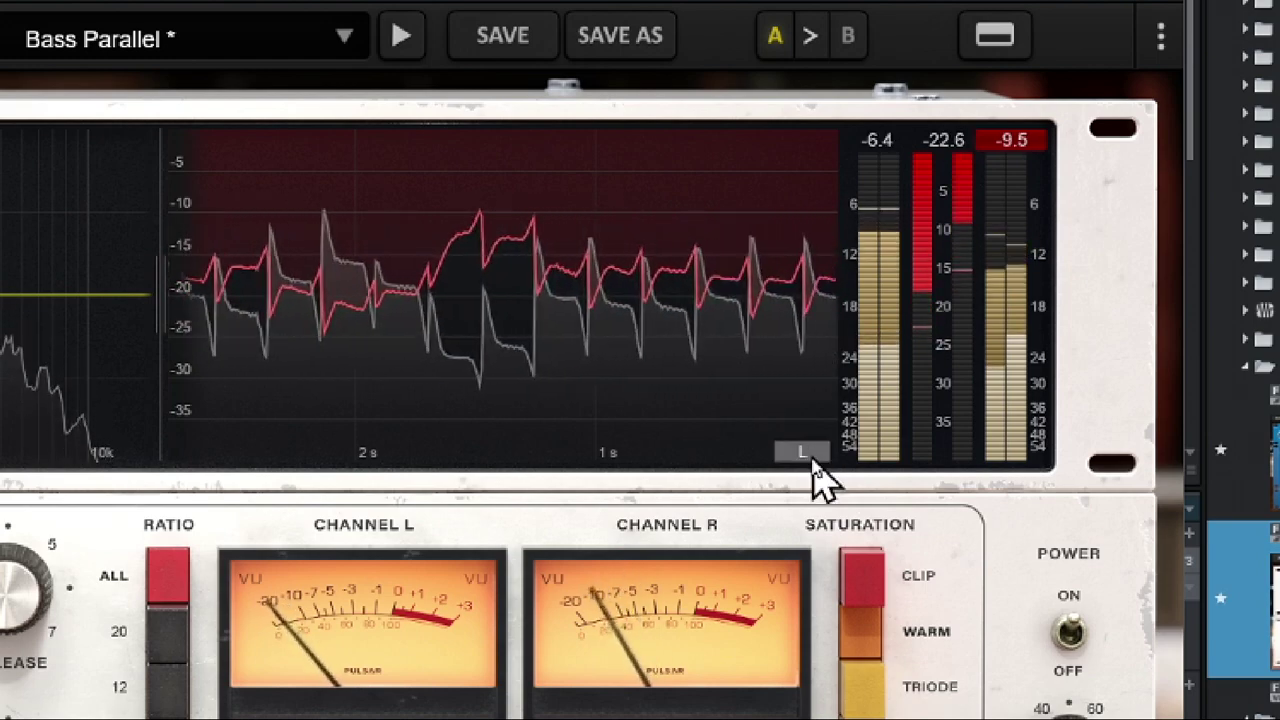
left_click(808, 456)
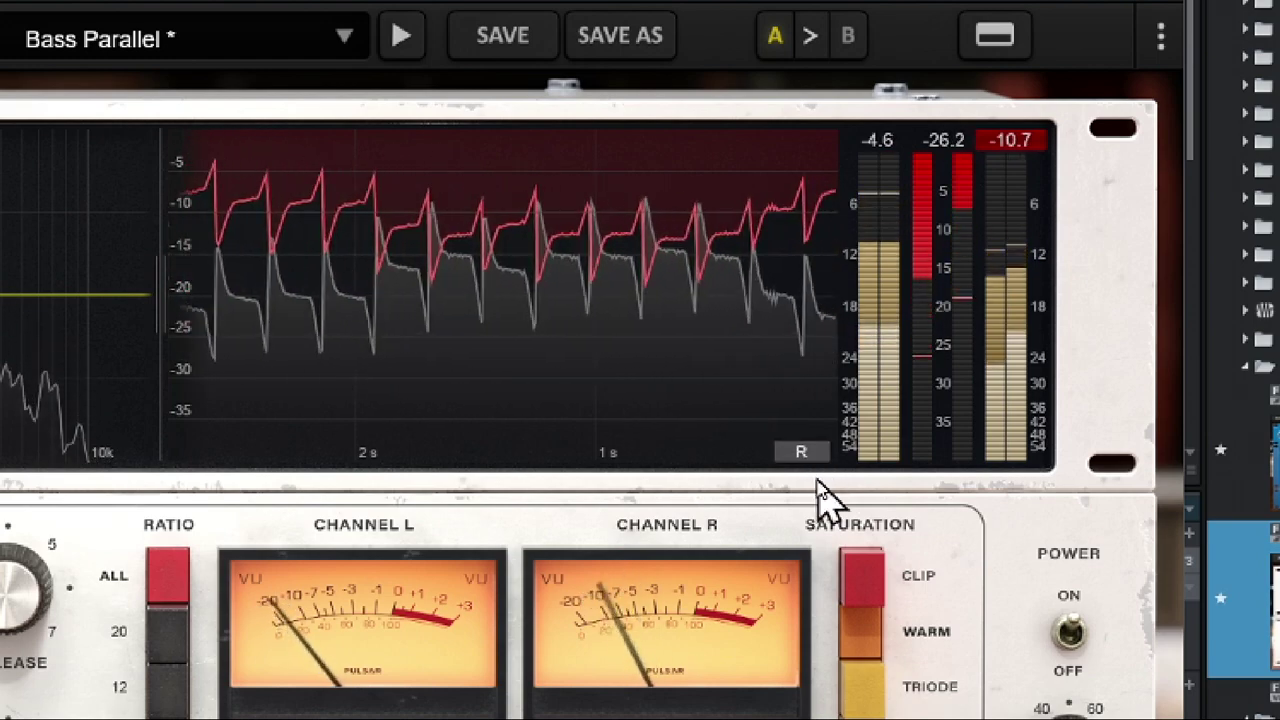
left_click(826, 462)
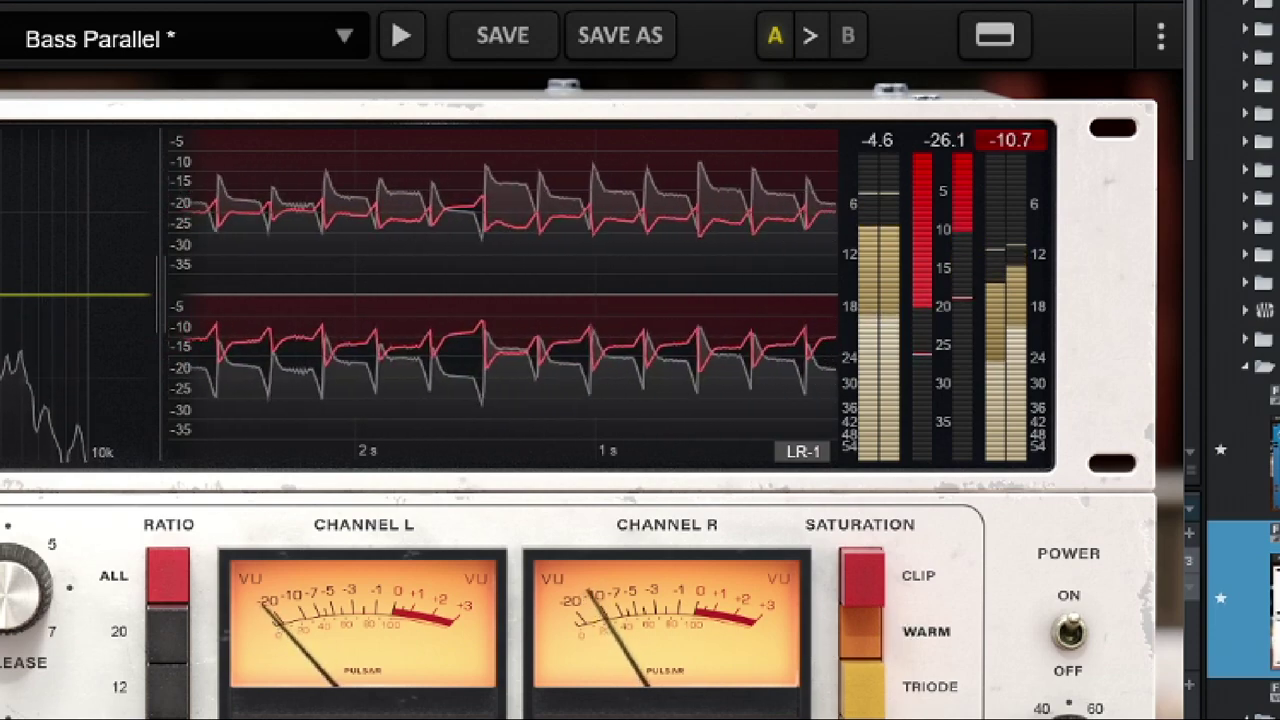
left_click(609, 676)
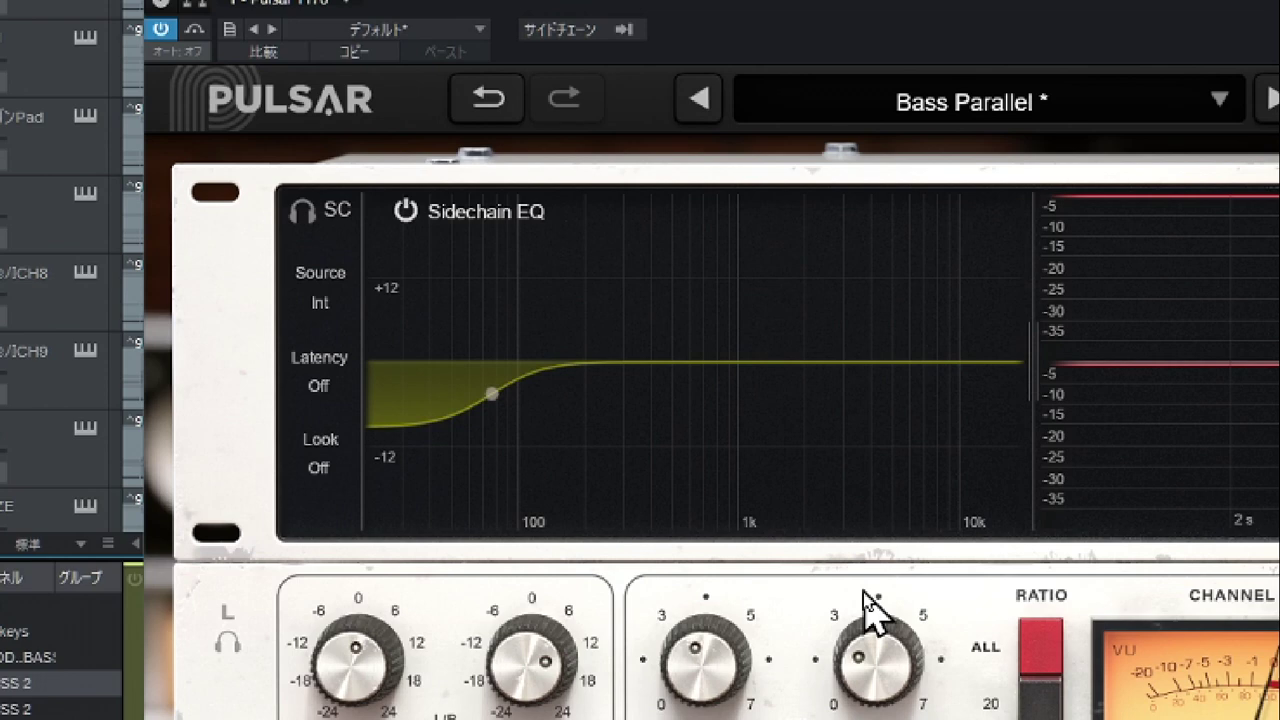
- Add a second sidechain EQ band and place it as a boost of about +14.6 dB at 150 Hz
mouse_move(354, 500)
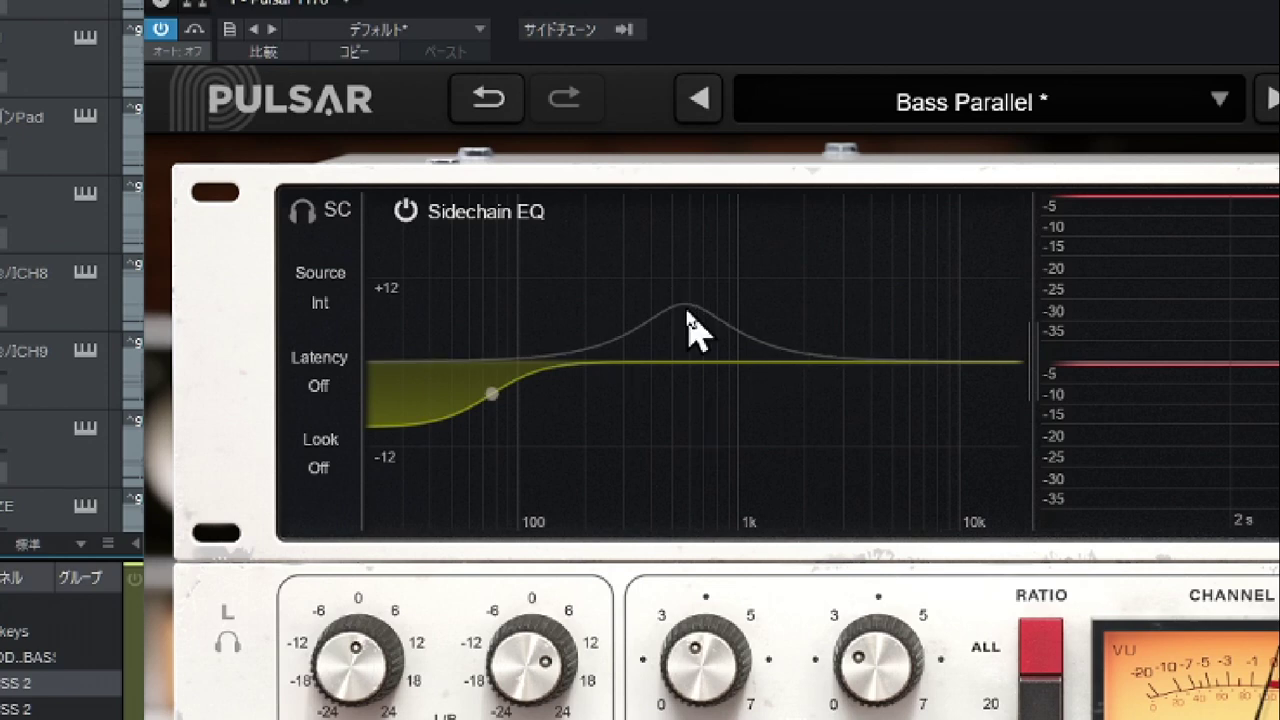
left_click(688, 313)
left_click_drag(689, 313, 700, 289)
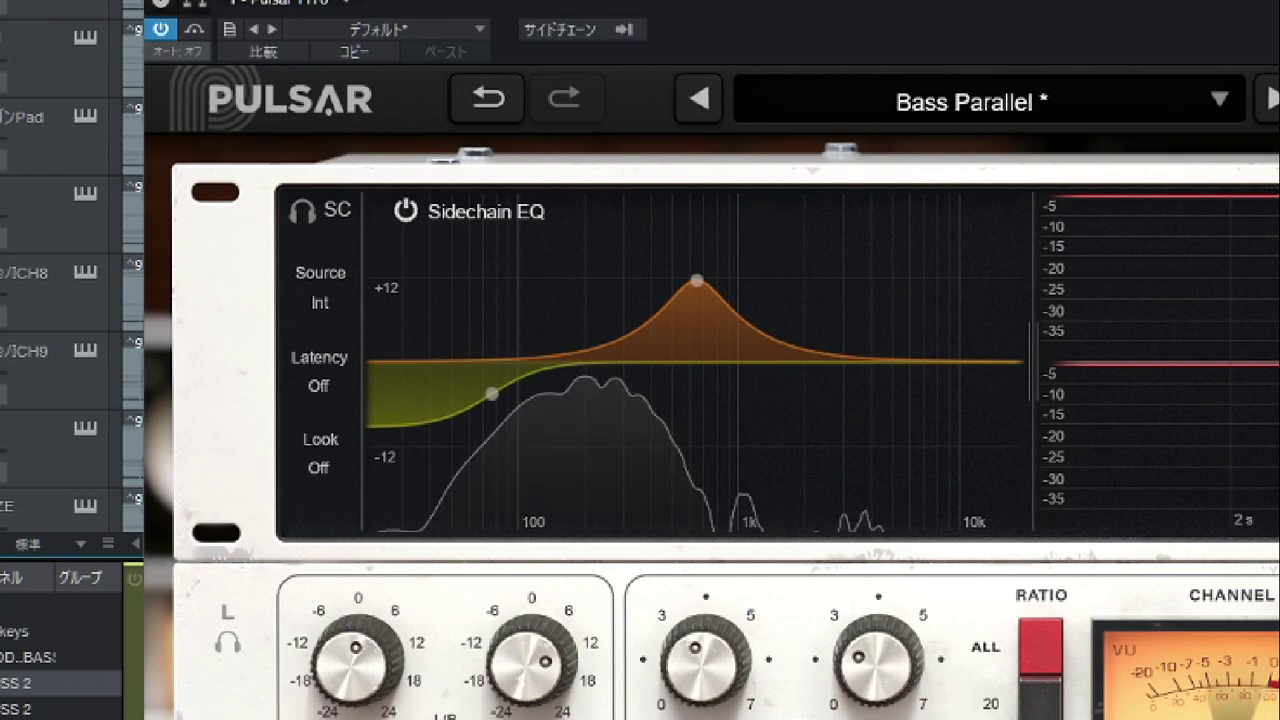
left_click_drag(699, 283, 563, 263)
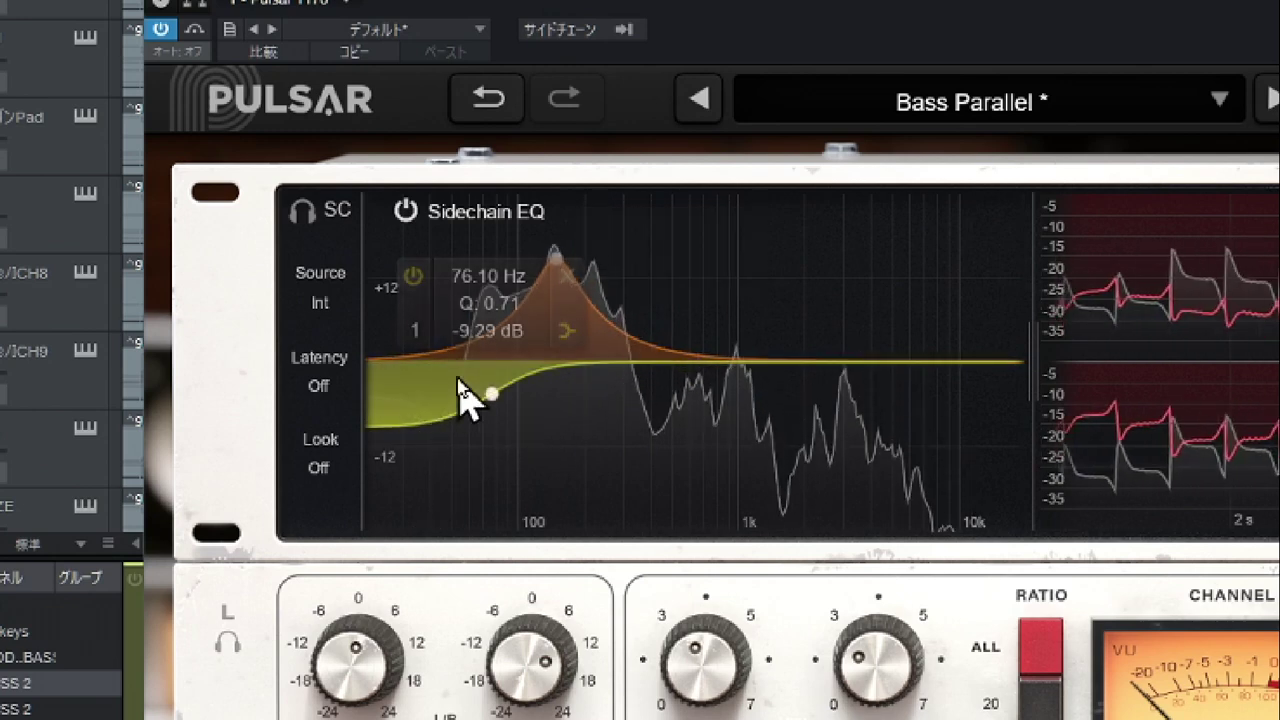
mouse_move(562, 282)
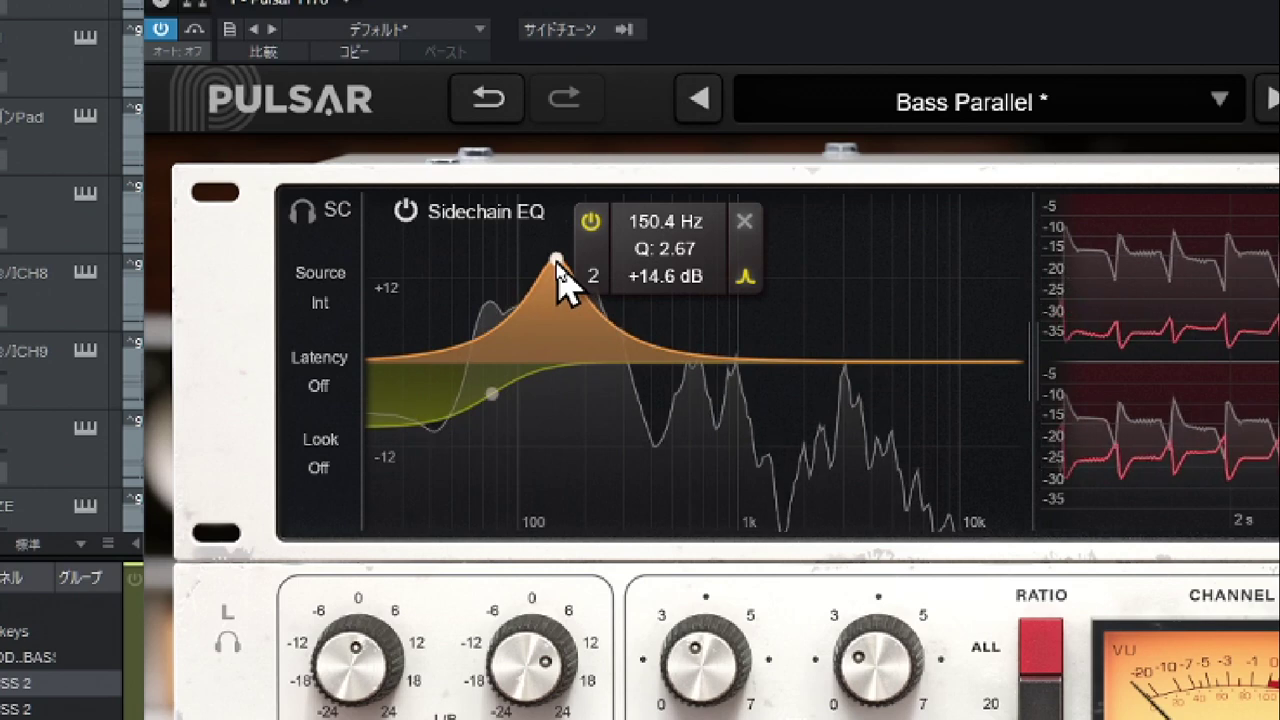
left_click_drag(557, 262, 557, 262)
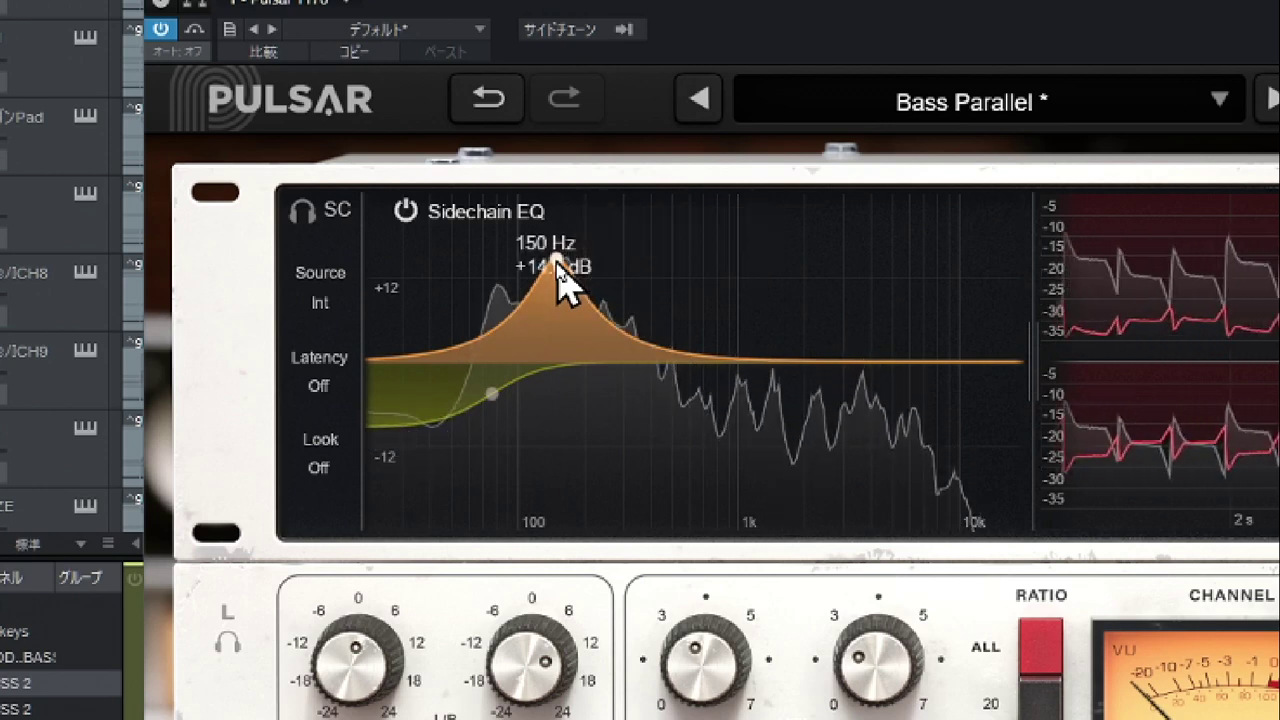
- Turn the second band into a cut of about -6.80 dB at 159.8 Hz and compare the sidechain EQ off and on
left_click_drag(562, 342, 562, 408)
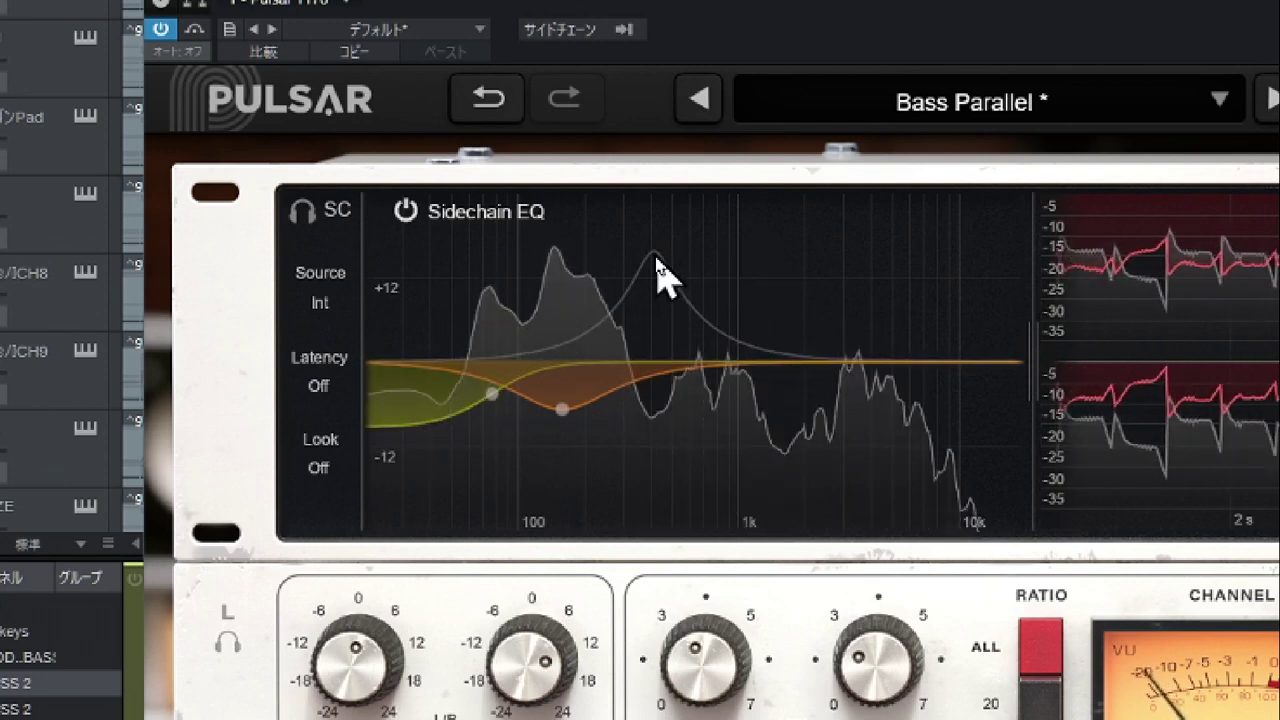
left_click(465, 214)
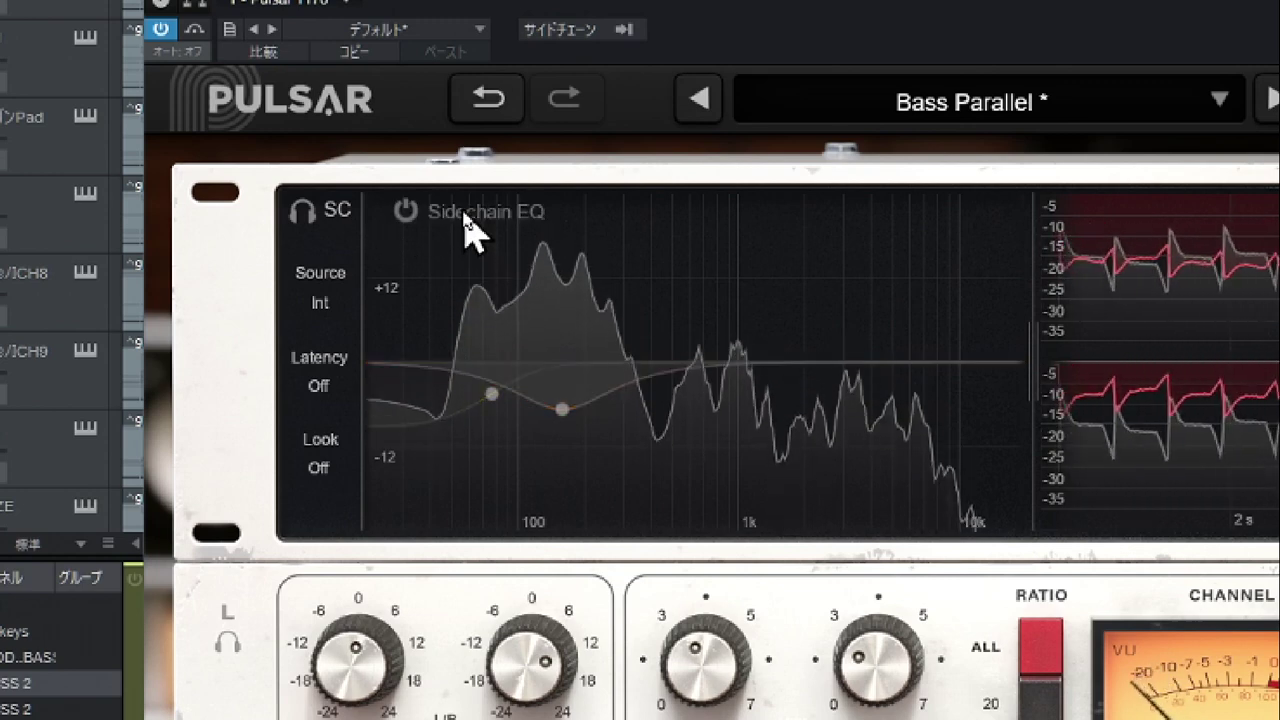
left_click(465, 213)
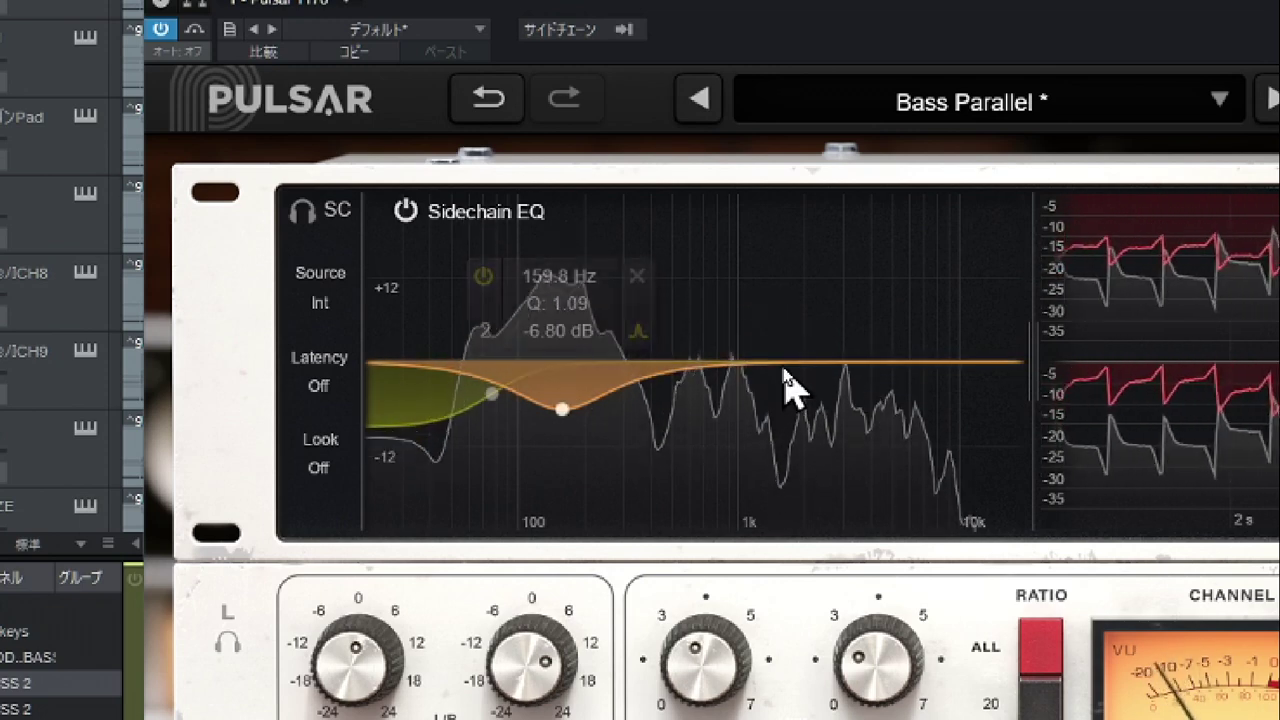
- Add a third sidechain EQ band cutting about -11.2 dB at 4.43 kHz and set its Q to 3
left_click_drag(798, 352, 881, 445)
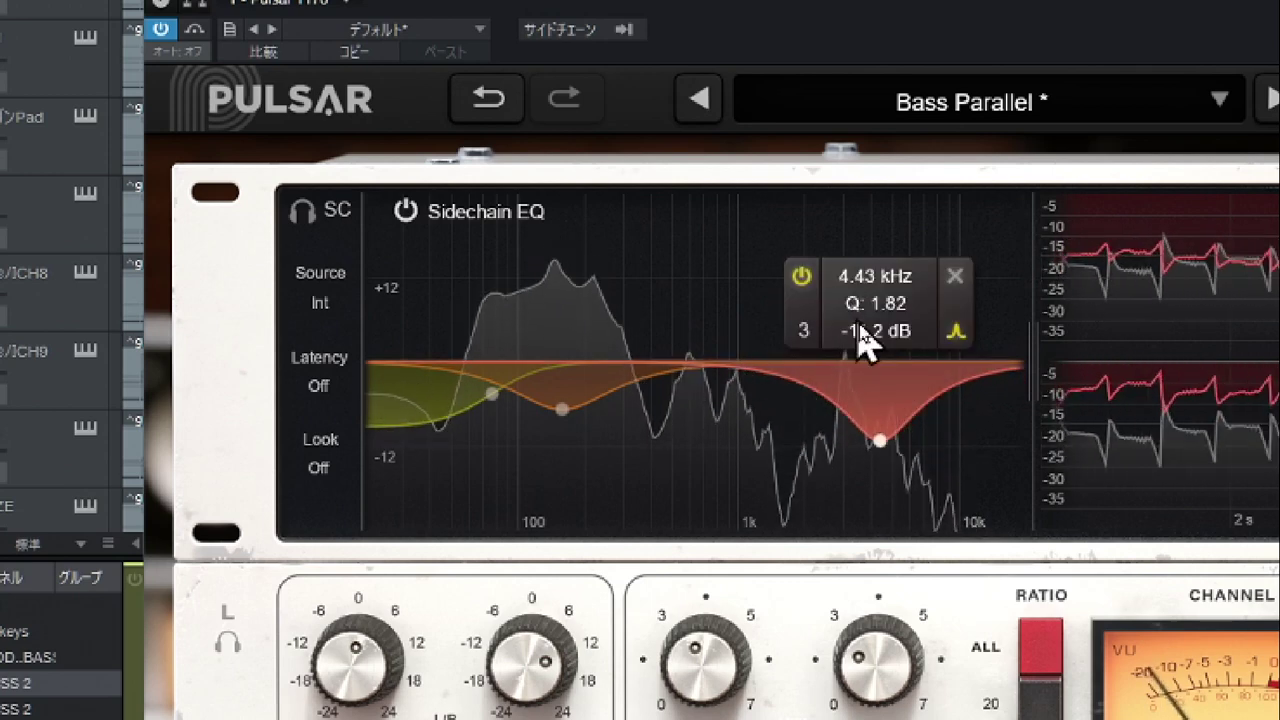
left_click(914, 307)
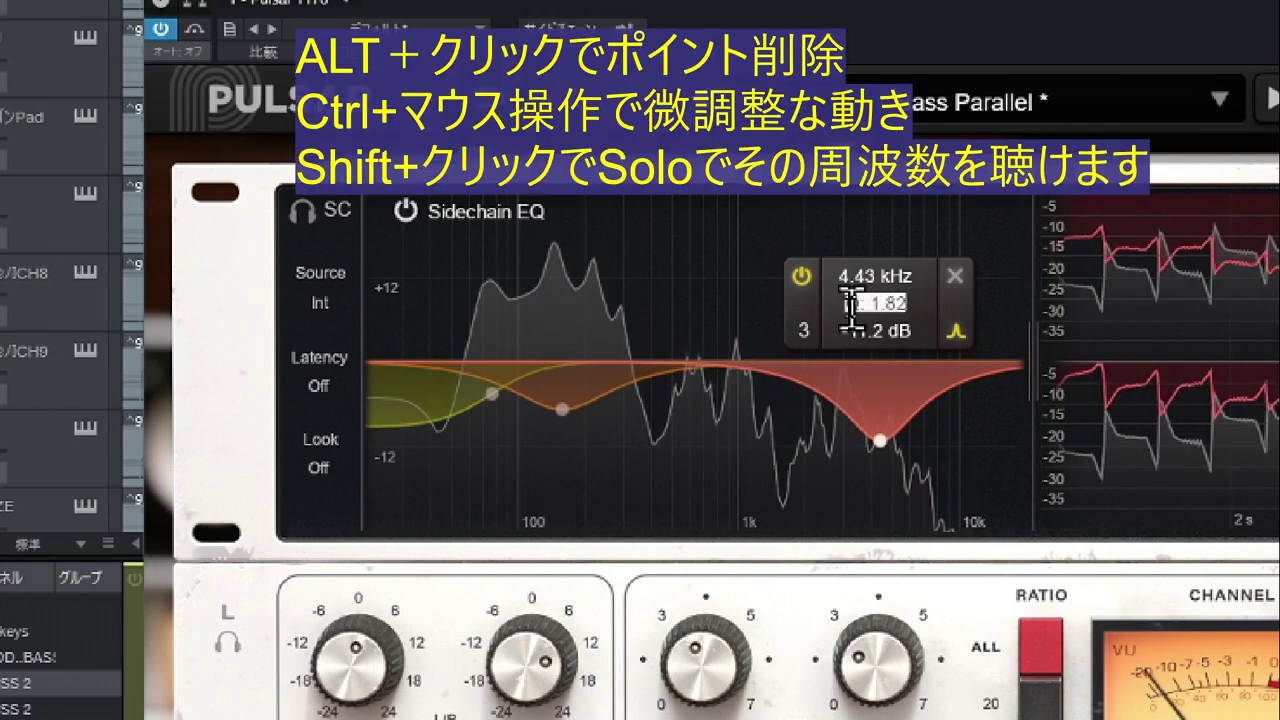
type("3")
key("Return")
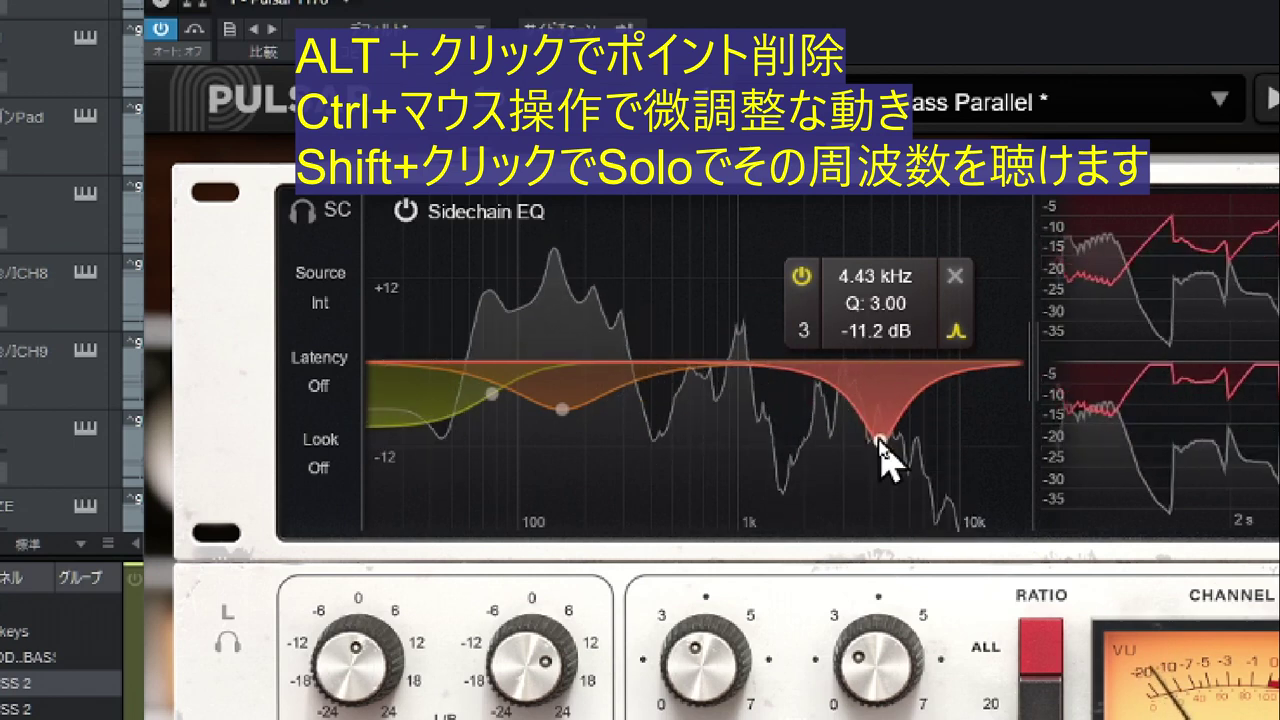
- Try the third band as a -14.0 dB cut at 4.00 kHz with a Q of 4.13, and move it to a low-mid boost
left_click_drag(879, 443, 885, 487)
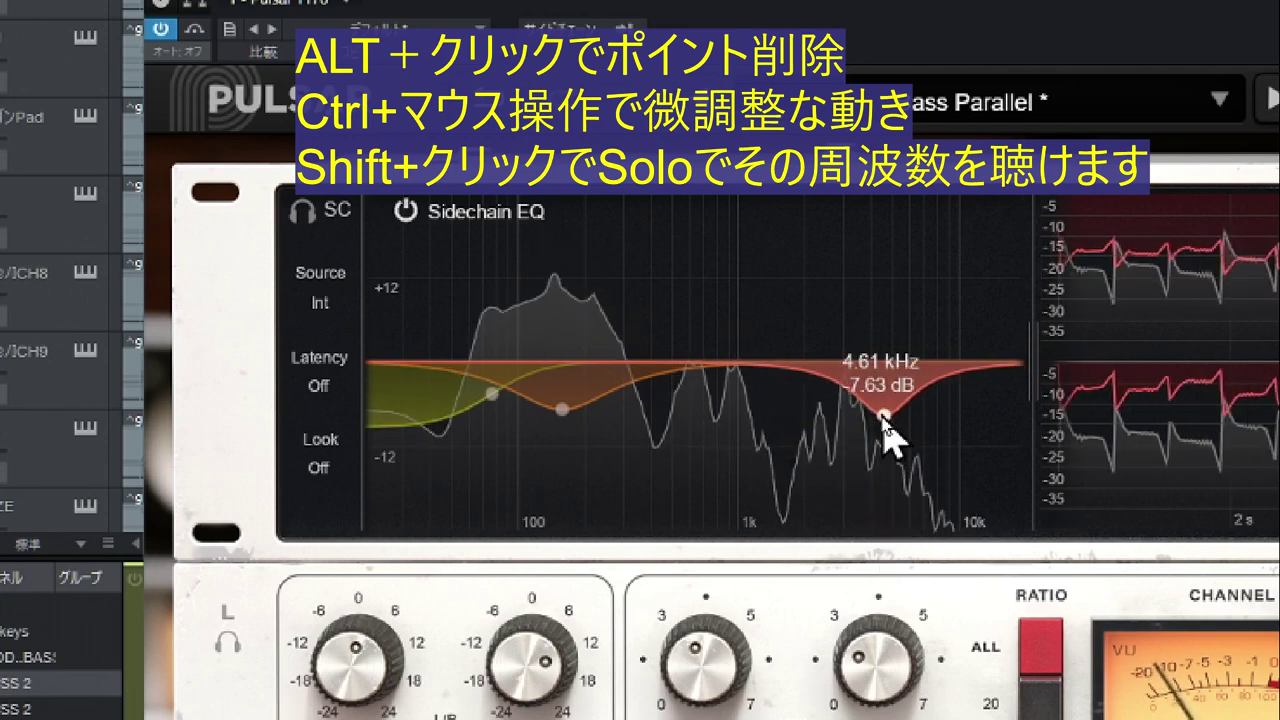
mouse_move(882, 455)
left_mouse_down()
mouse_move(876, 482)
mouse_move(842, 508)
mouse_move(870, 465)
left_mouse_up()
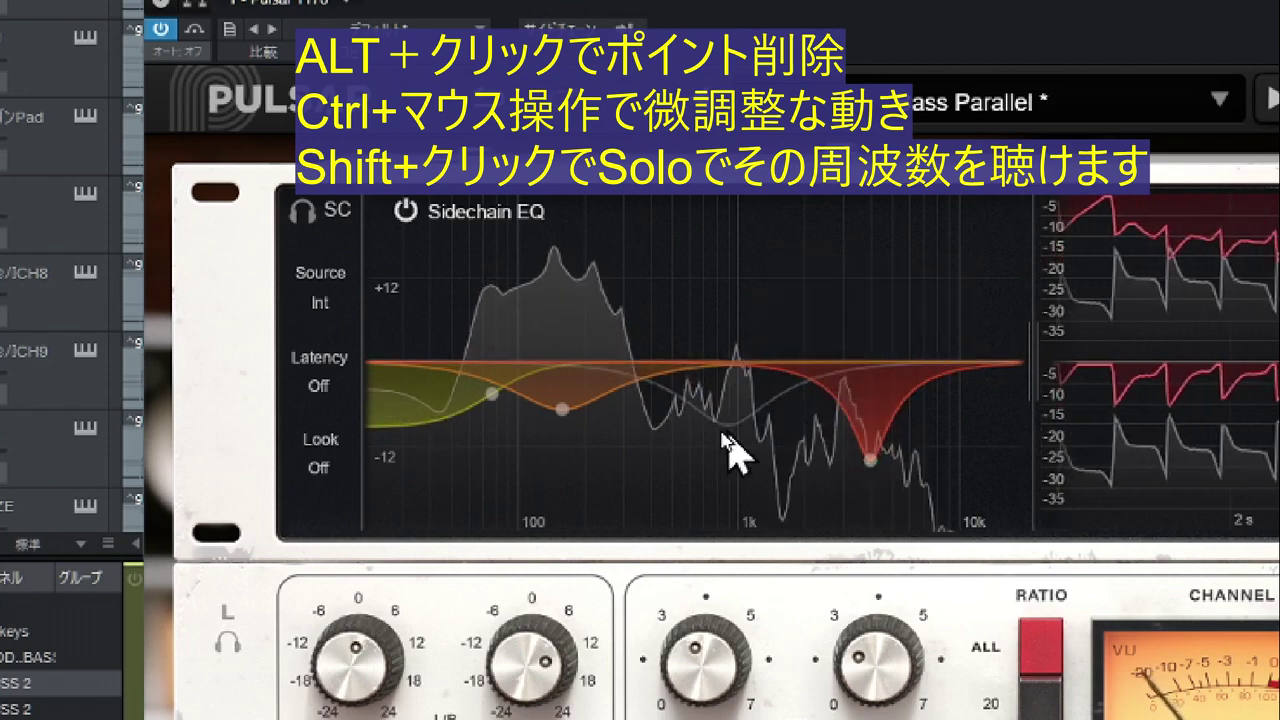
mouse_move(863, 472)
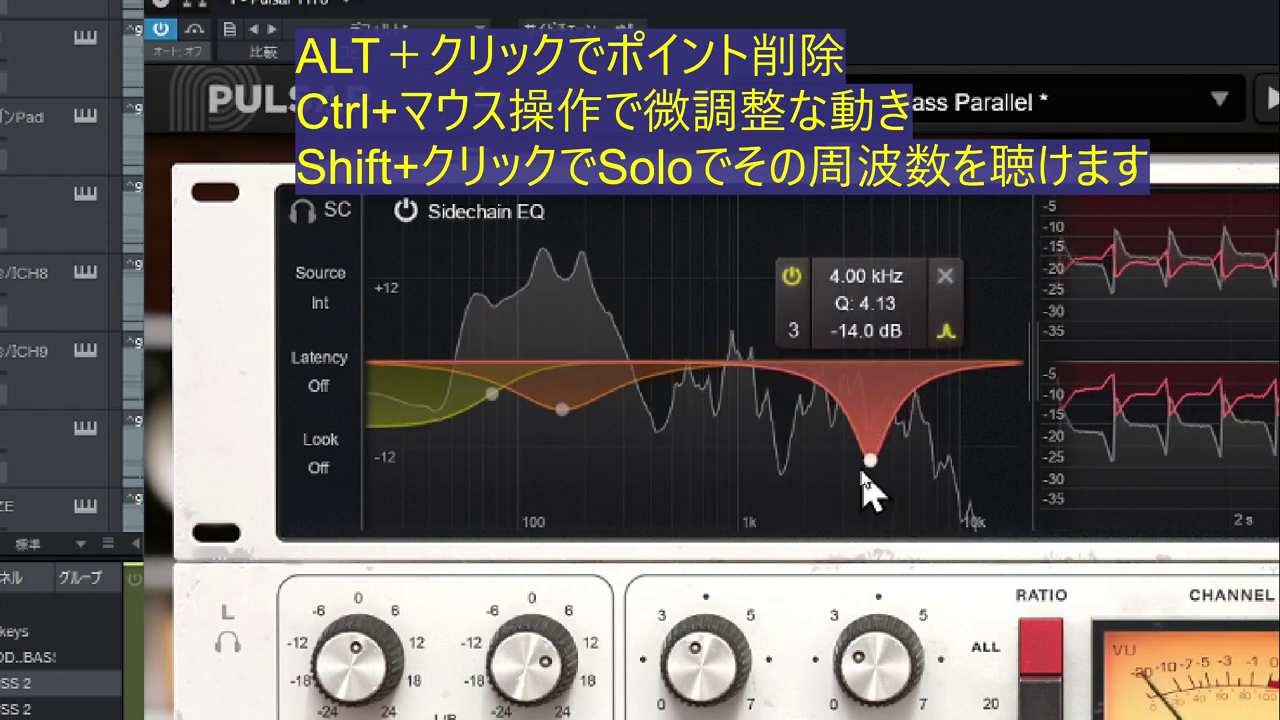
left_click_drag(867, 465, 617, 300)
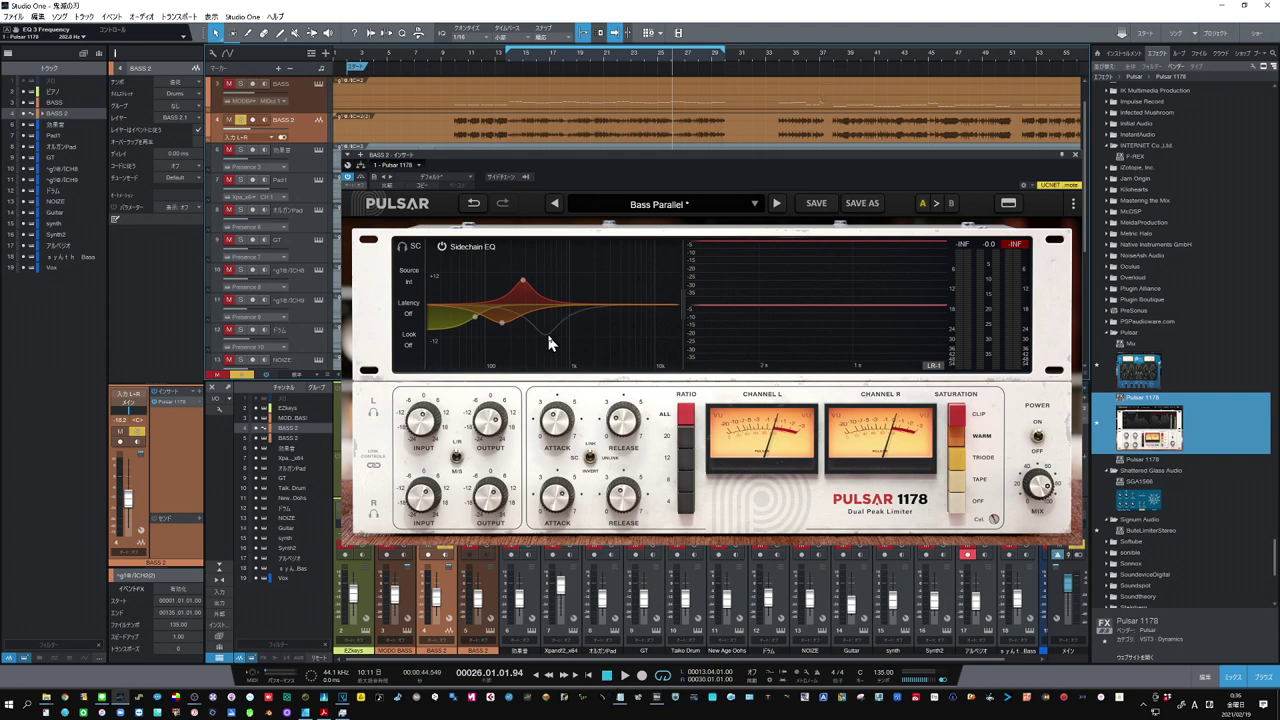
- Add a fourth sidechain EQ band cutting at about 2.4 kHz and set the sidechain source to external
left_click(604, 324)
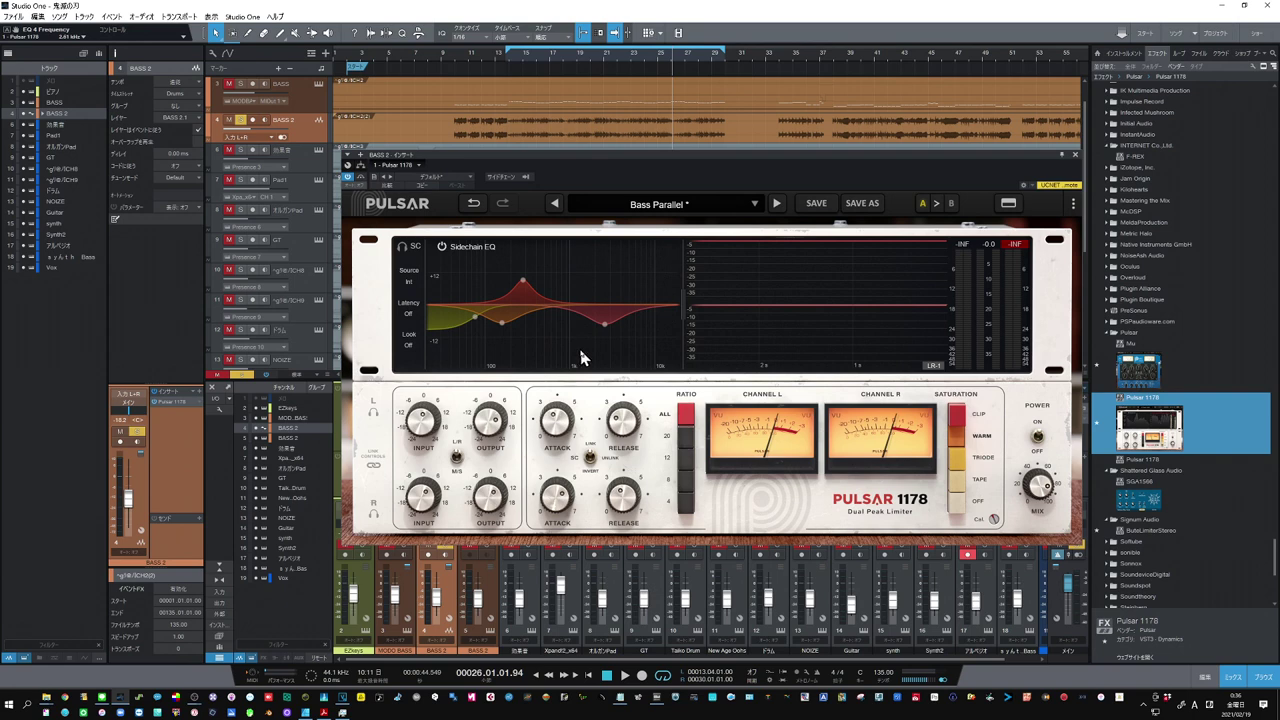
mouse_move(407, 284)
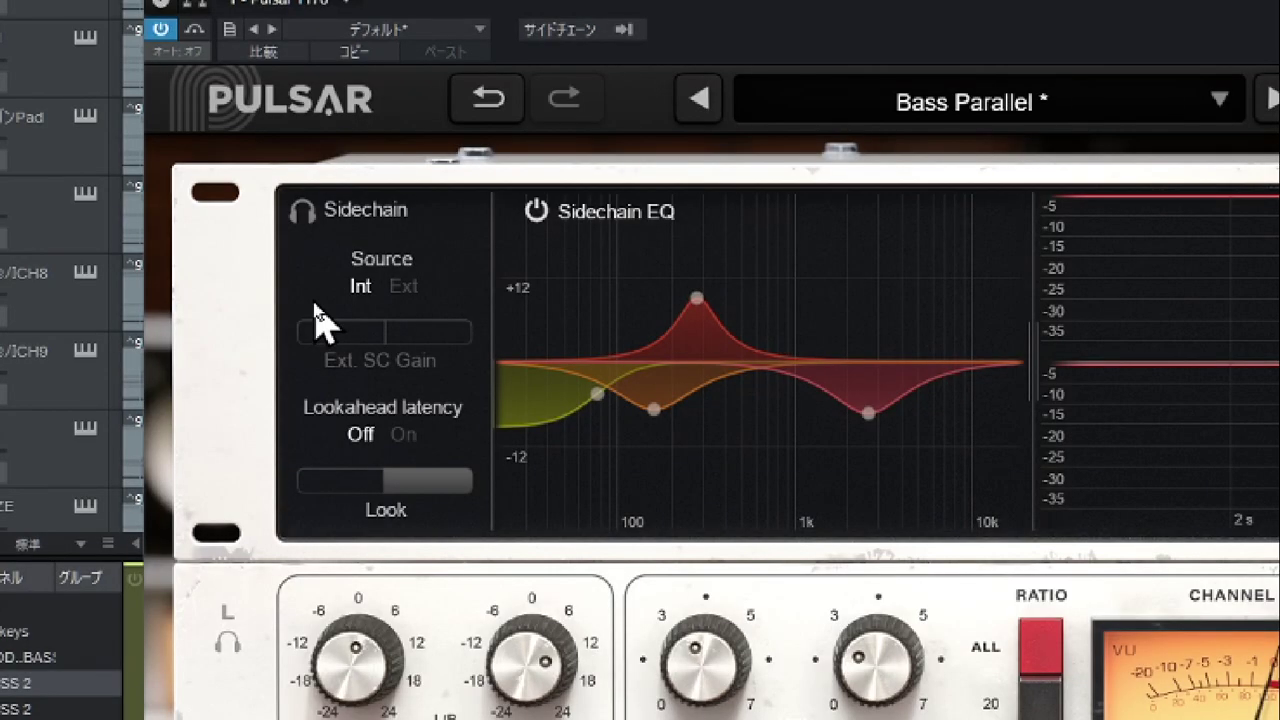
left_click(401, 292)
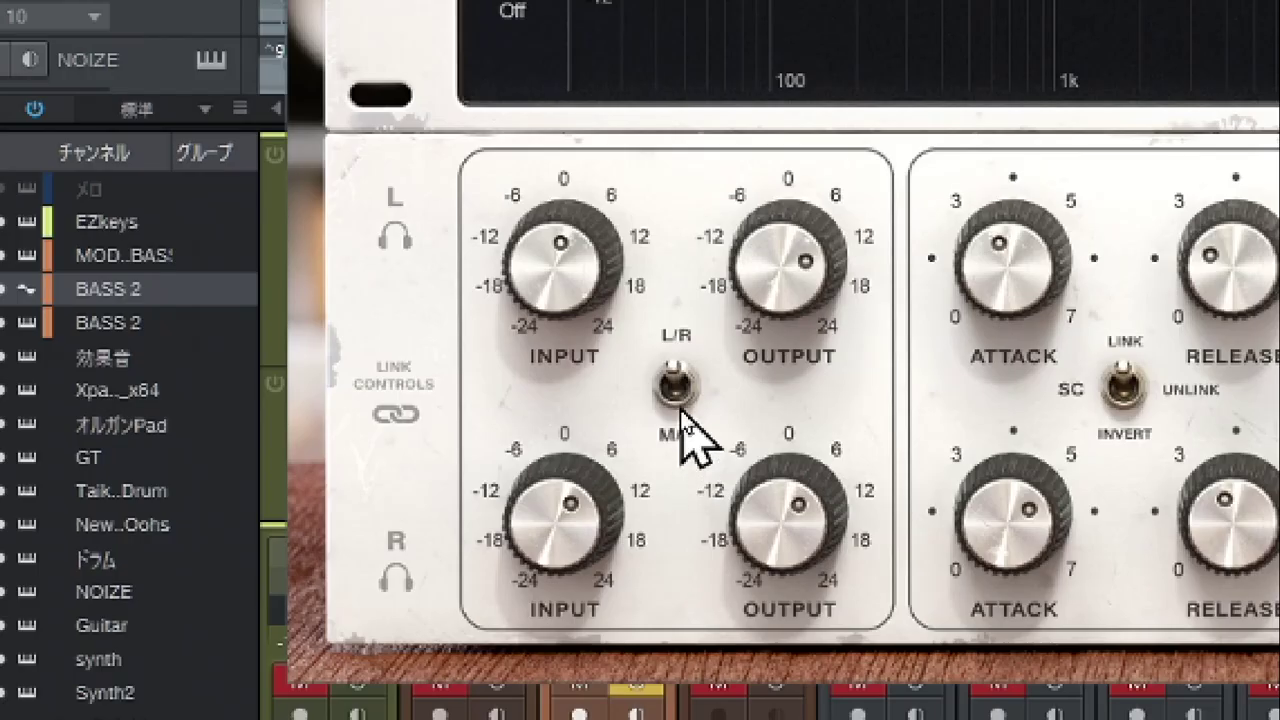
- Switch the channel processing to M/S, try the inverted sidechain link mode, and return the sidechain to unlinked
left_click(456, 462)
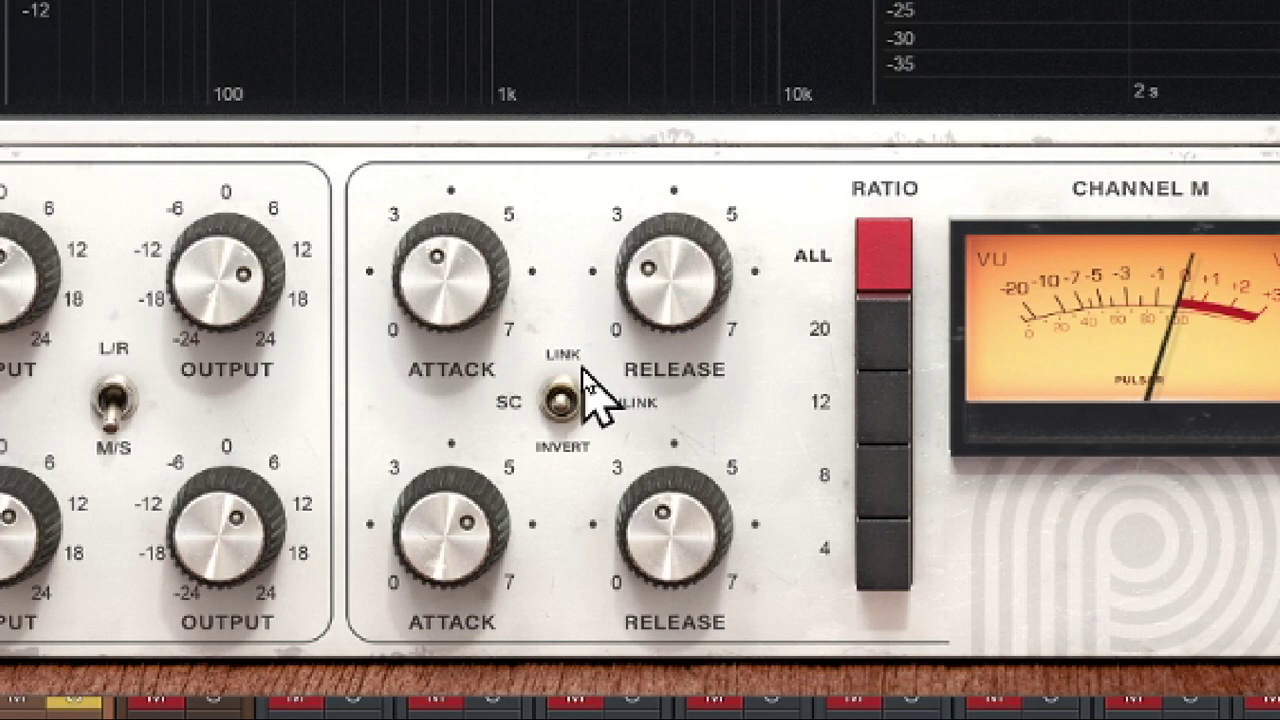
left_click(592, 409)
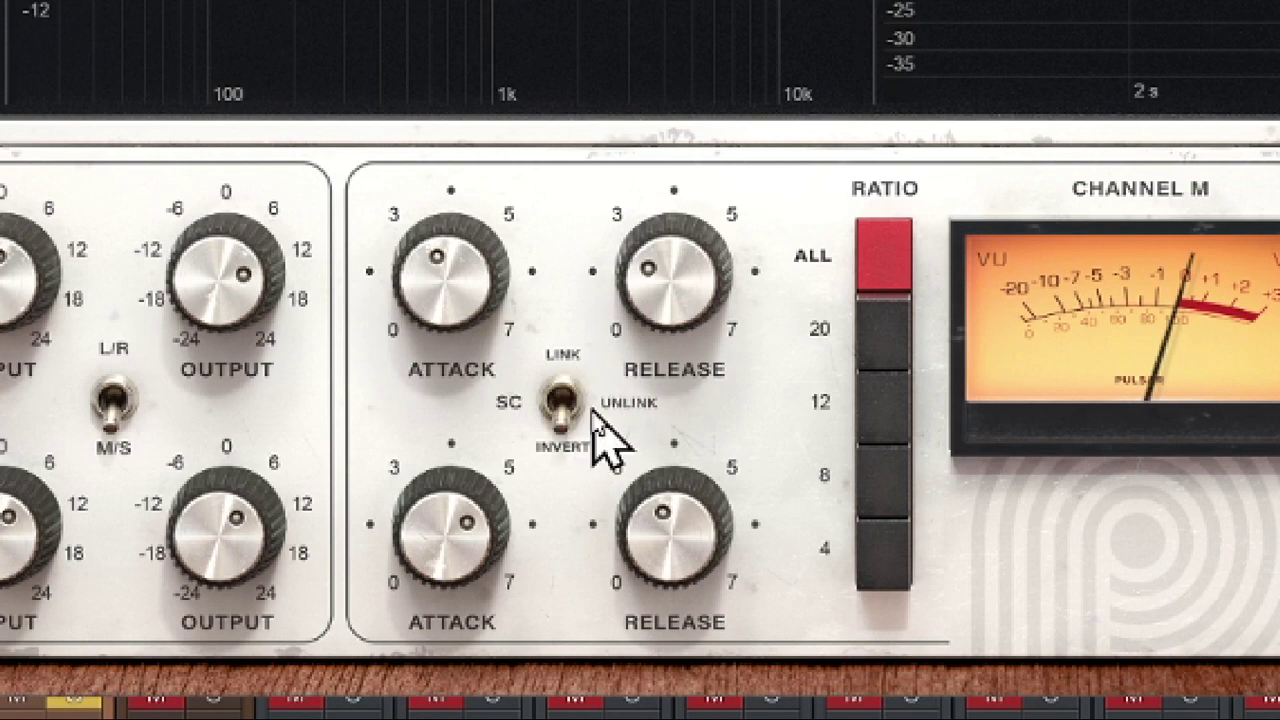
left_click(592, 409)
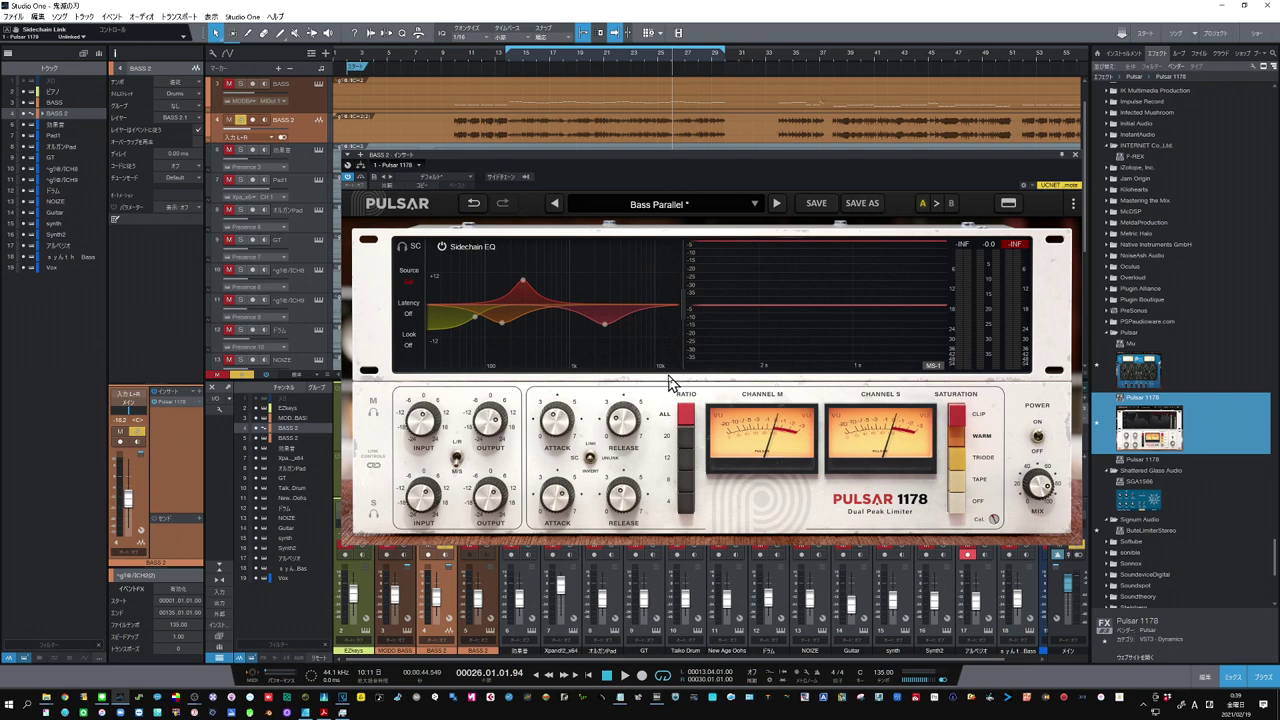
- Browse the factory preset categories, including the Vocals and Master presets
left_click(698, 202)
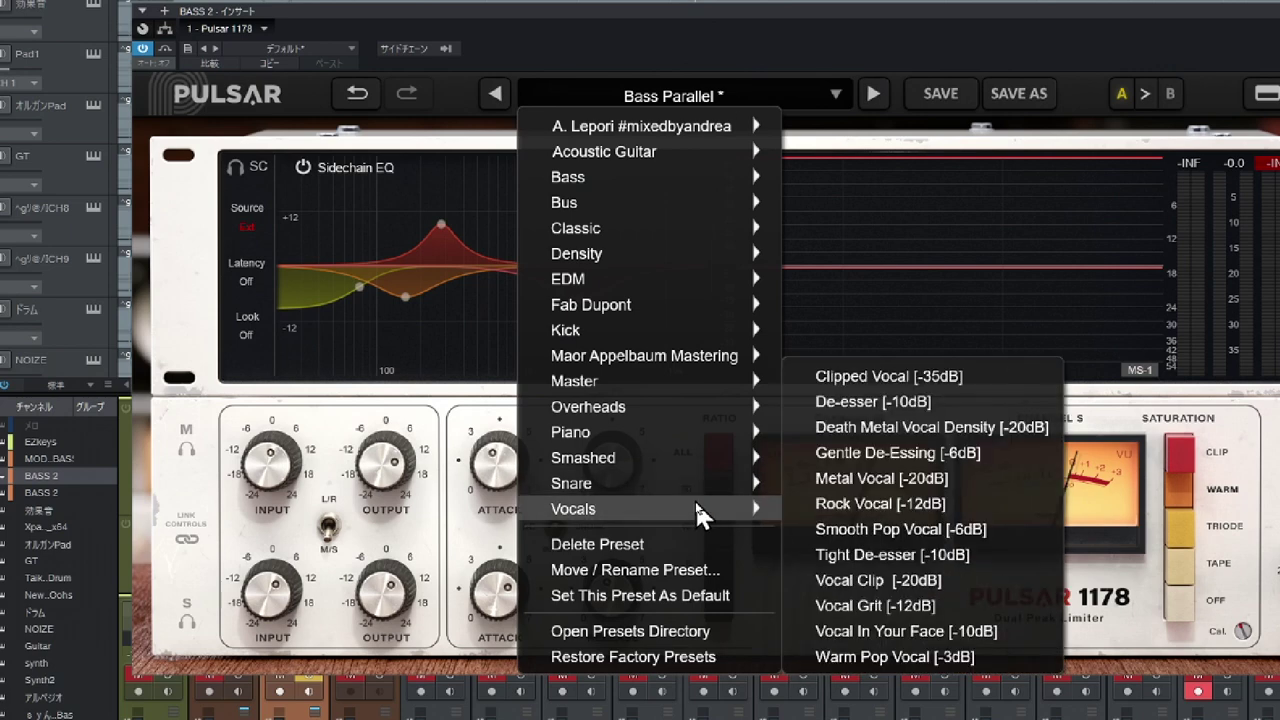
mouse_move(694, 462)
mouse_move(697, 391)
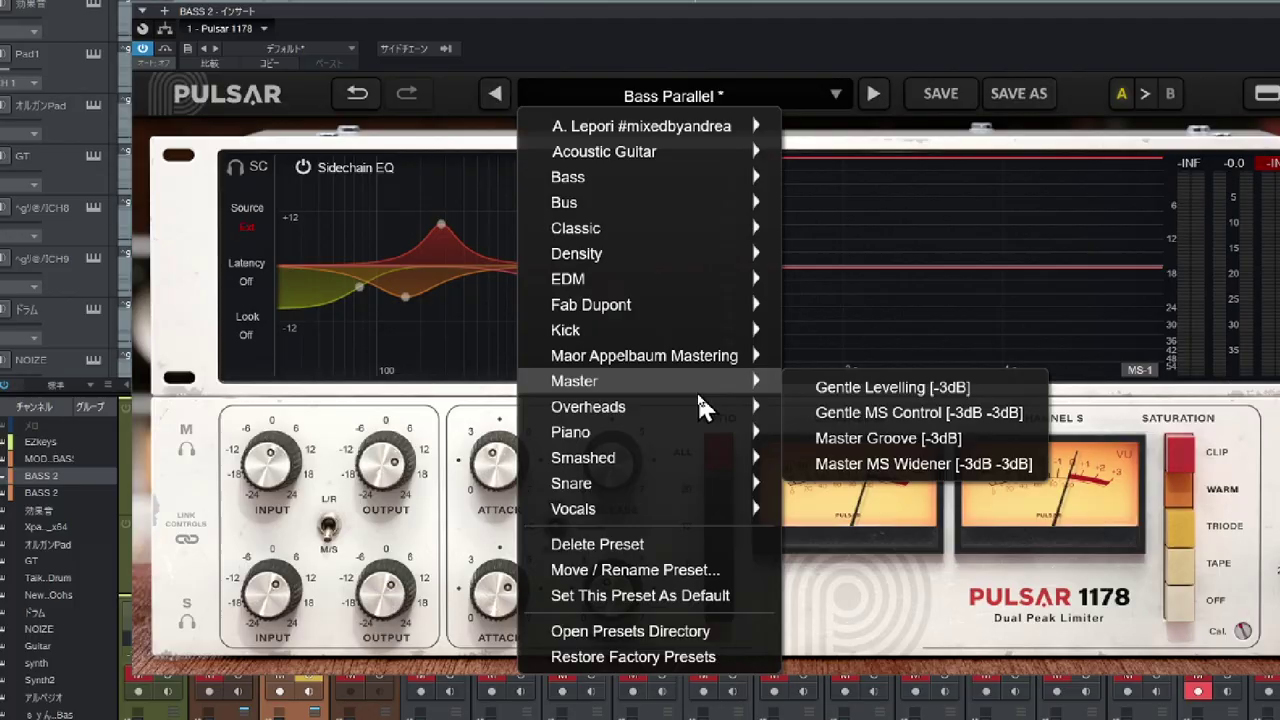